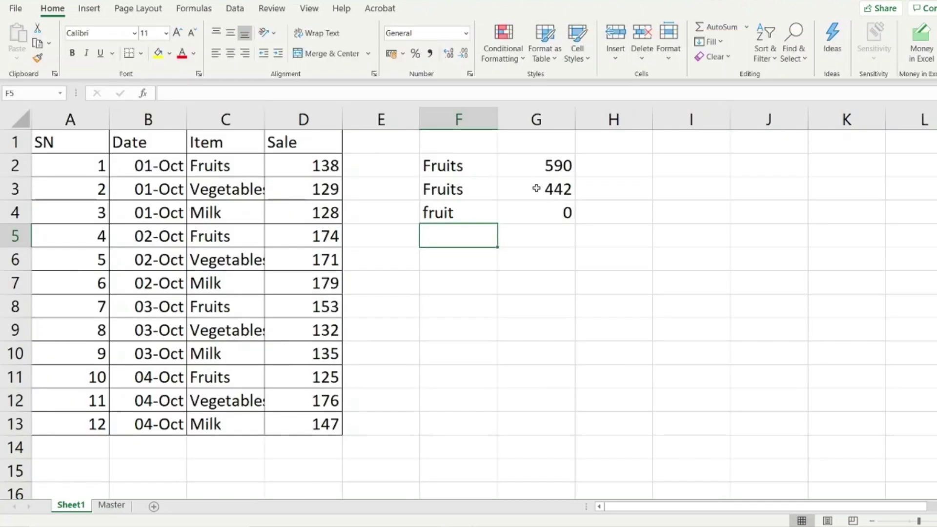
# Begin G2's Fruits formula by adding D2, D5 and D8.
pyautogui.click(538, 174)
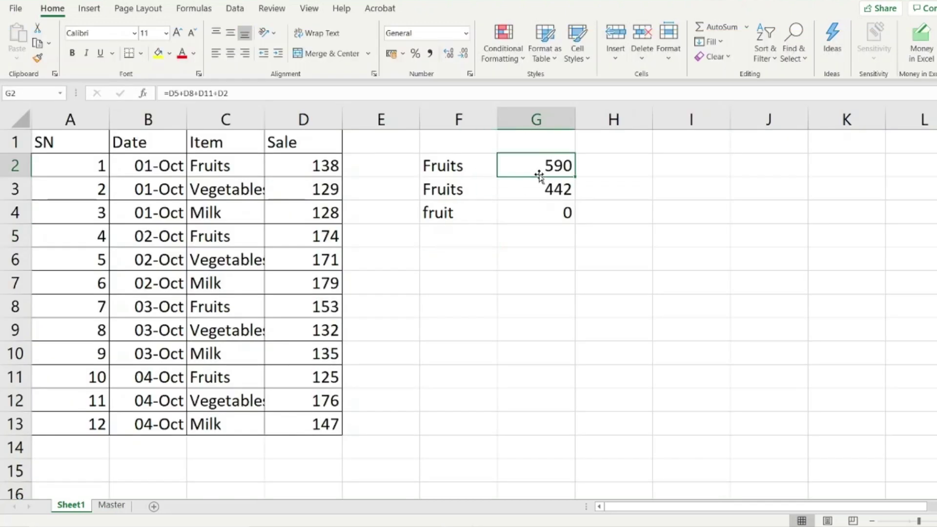
pyautogui.write('=')
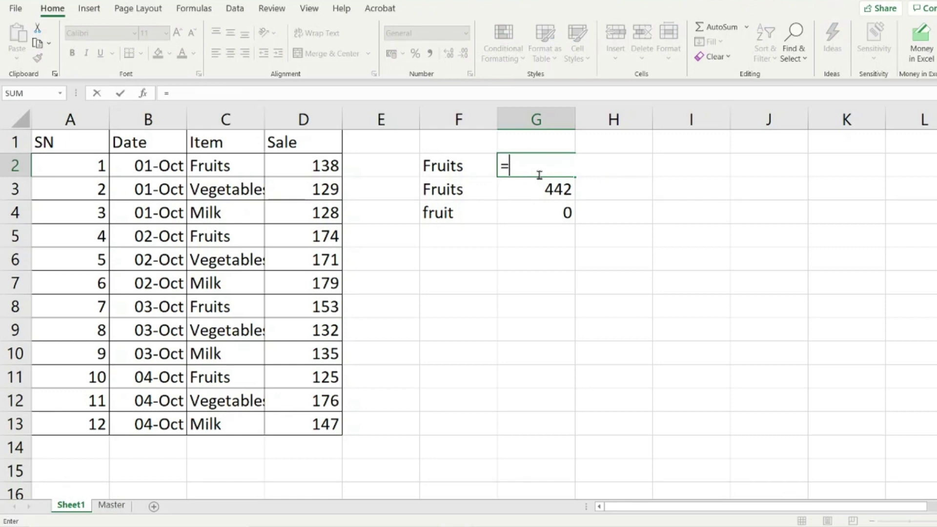
pyautogui.press('Left')
pyautogui.press('Left')
pyautogui.press('Left')
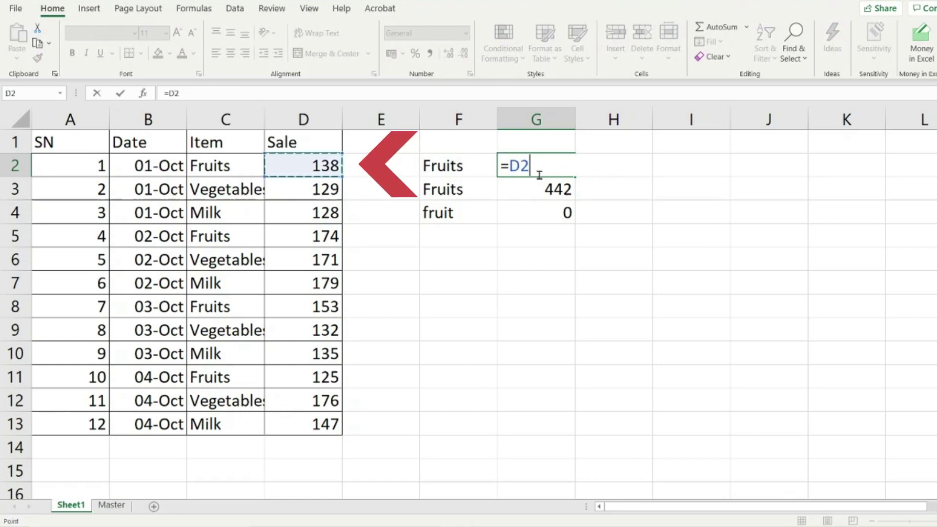
pyautogui.write('+')
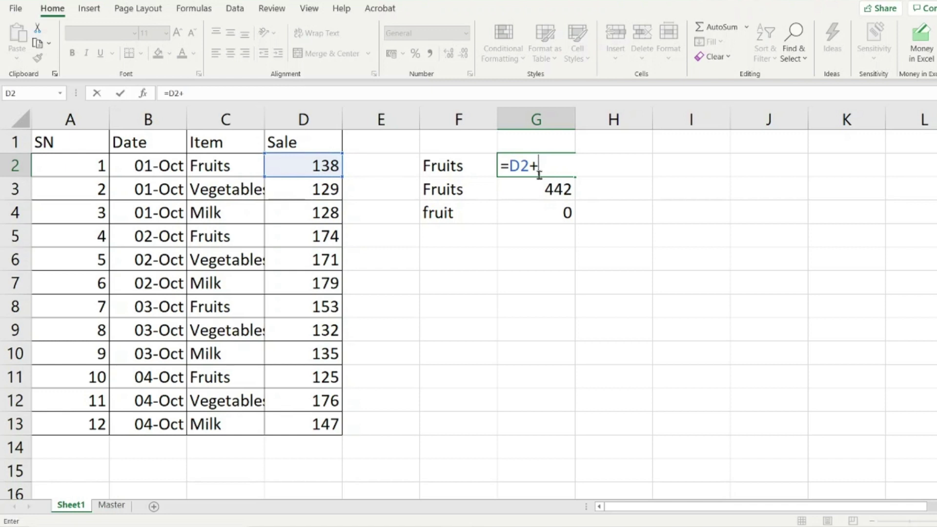
pyautogui.press('Left')
pyautogui.press('Left')
pyautogui.press('Left')
pyautogui.press('Down')
pyautogui.press('Down')
pyautogui.press('Down')
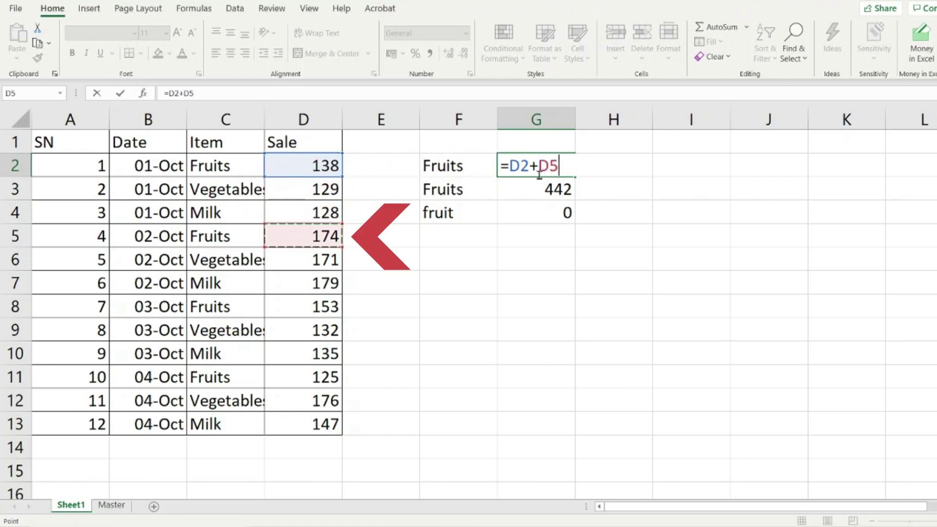
pyautogui.write('+')
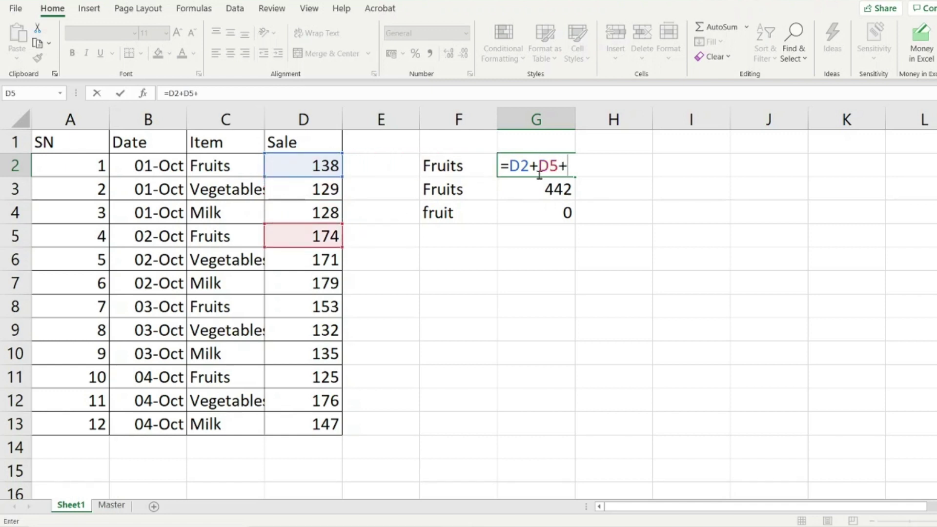
pyautogui.press('Left')
pyautogui.press('Left')
pyautogui.press('Left')
pyautogui.press('Down')
pyautogui.press('Down')
pyautogui.press('Down')
pyautogui.press('Down')
pyautogui.press('Down')
pyautogui.press('Down')
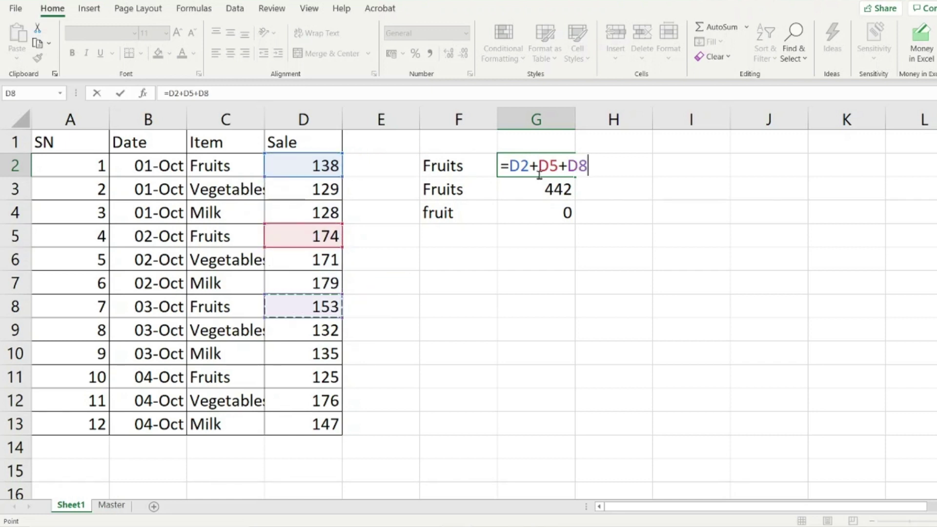
# Add D11 and enter =D2+D5+D8+D11 in G2, giving 590.
pyautogui.write('+')
pyautogui.press('Left')
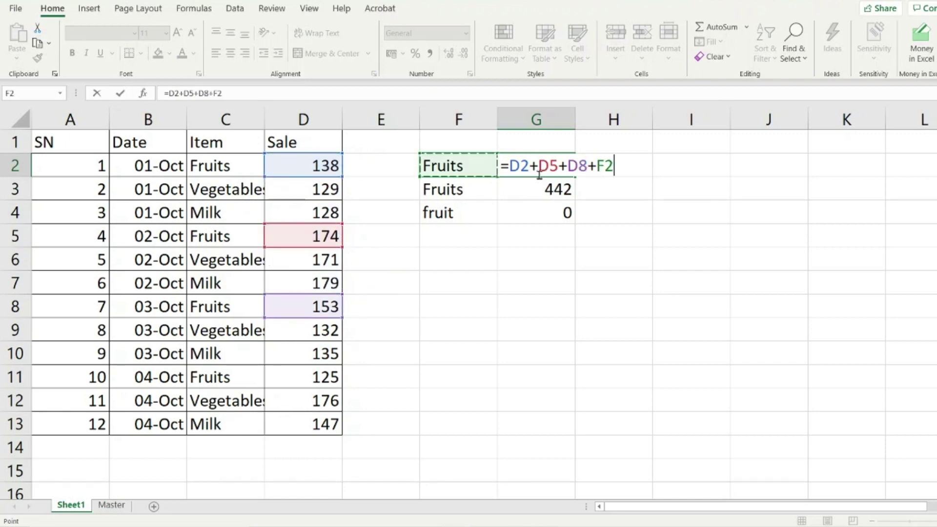
pyautogui.press('Left')
pyautogui.press('Down')
pyautogui.press('Down')
pyautogui.press('Down')
pyautogui.press('Left')
pyautogui.press('Down')
pyautogui.press('Down')
pyautogui.press('Down')
pyautogui.press('Down')
pyautogui.press('Down')
pyautogui.press('Down')
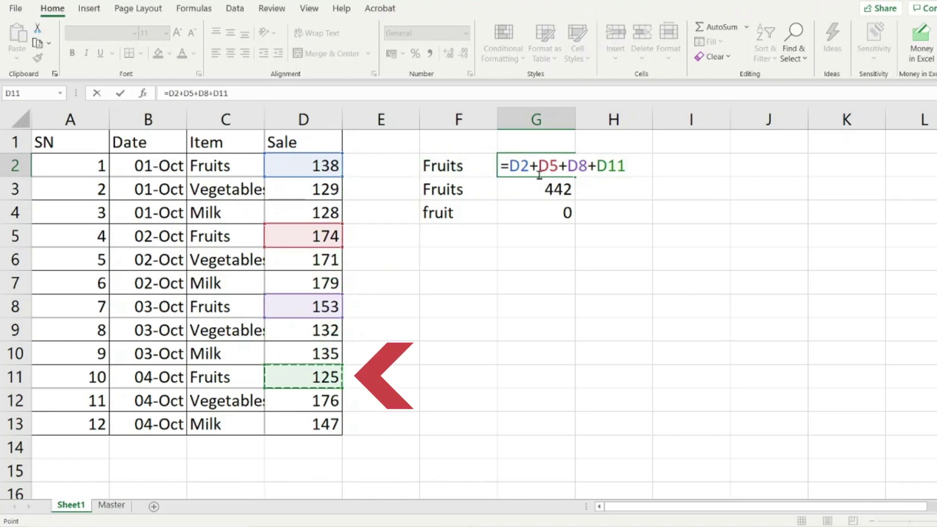
pyautogui.press('Return')
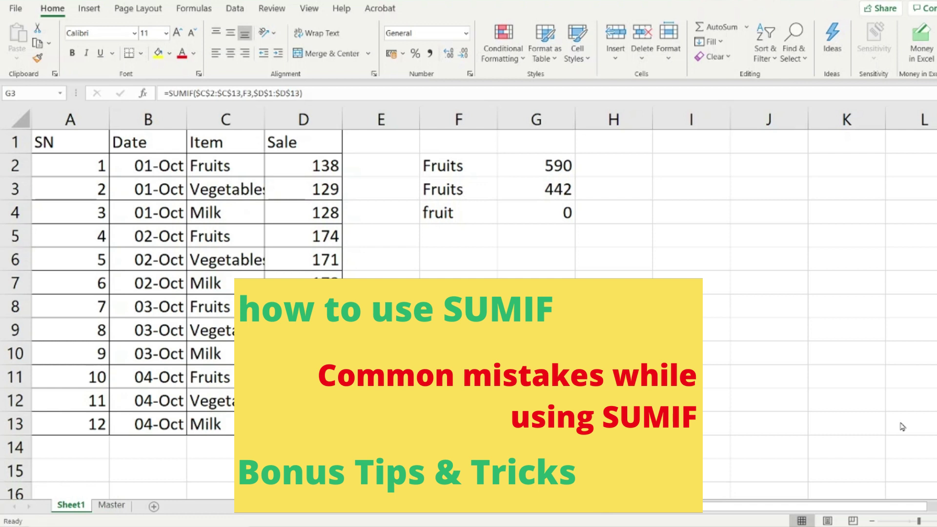
pyautogui.click(452, 259)
# Type a SUMIF heading in F6, then start and cancel a =SUMIF( formula in F7.
pyautogui.write('SUM')
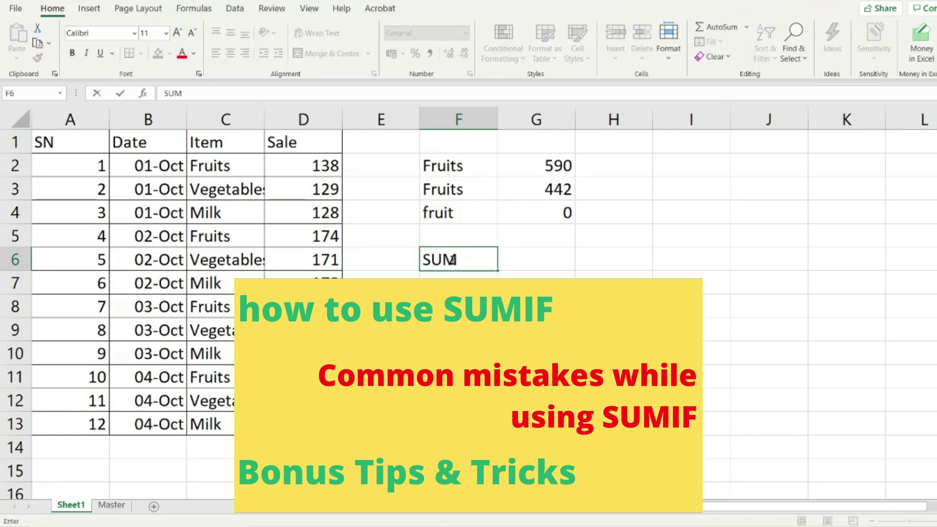
pyautogui.write('IF')
pyautogui.press('Return')
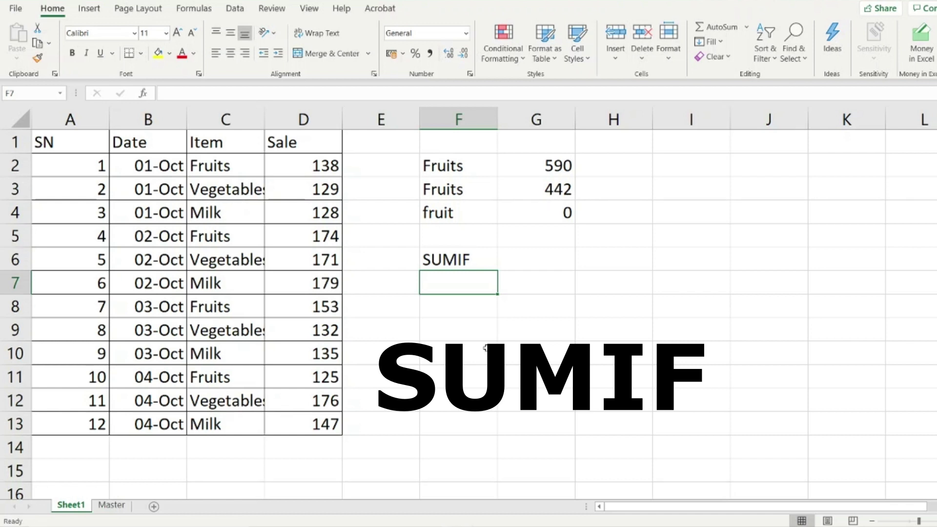
pyautogui.write('=su')
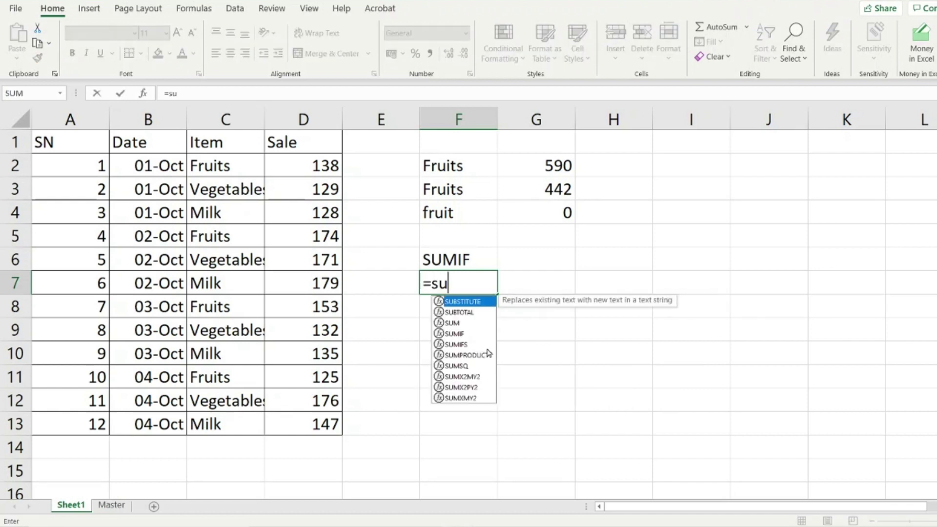
pyautogui.write('m')
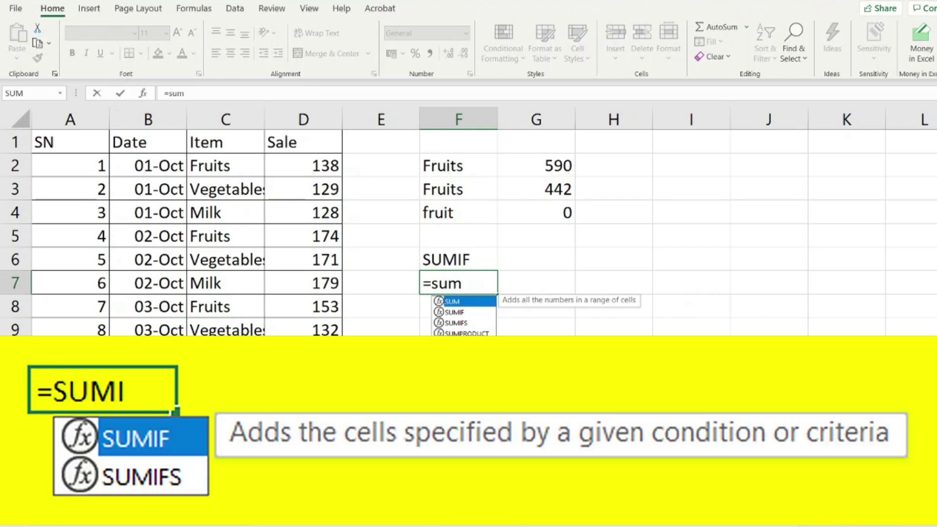
pyautogui.press('Down')
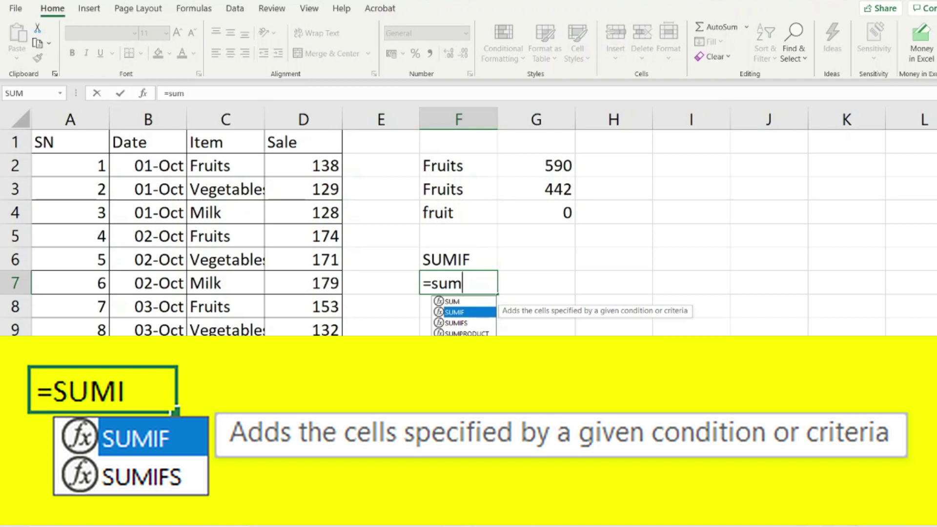
pyautogui.press('Tab')
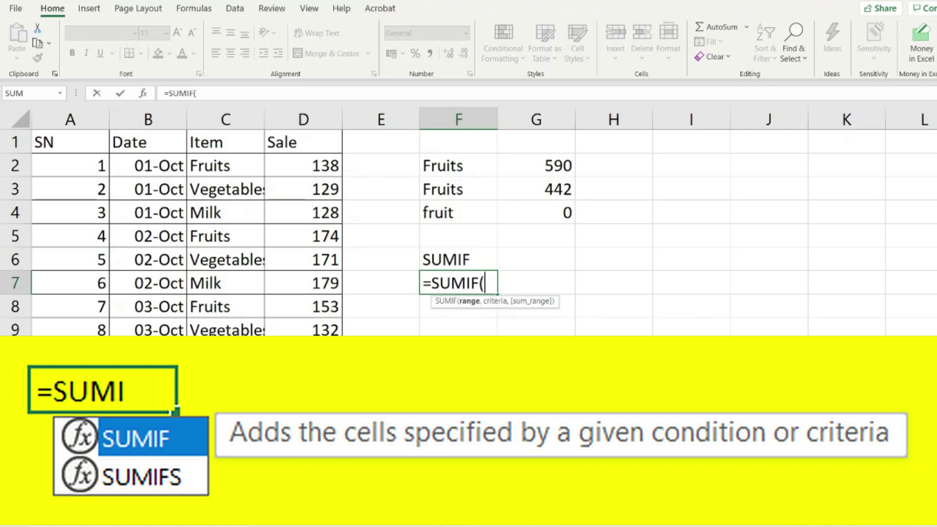
pyautogui.press('Escape')
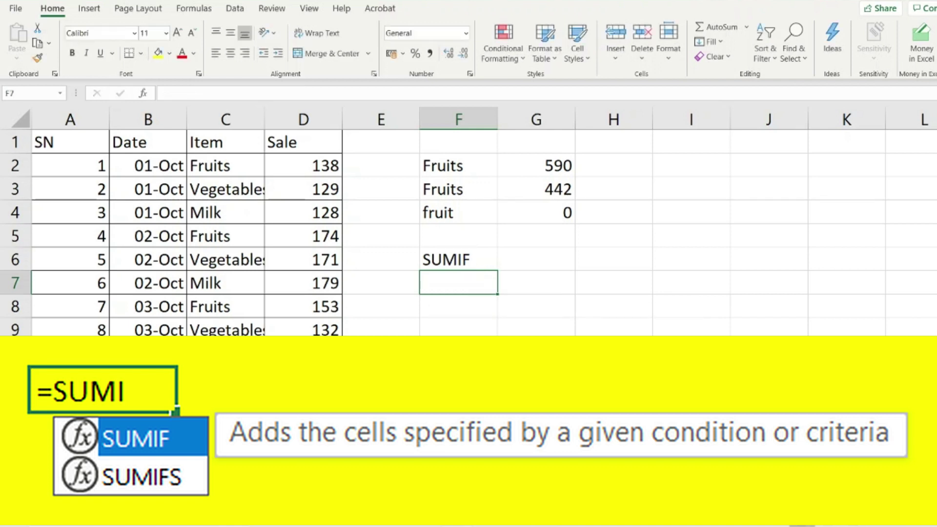
# Delete the SUMIF heading from F6 and move to the 442 total in G3.
pyautogui.press('Up')
pyautogui.press('Delete')
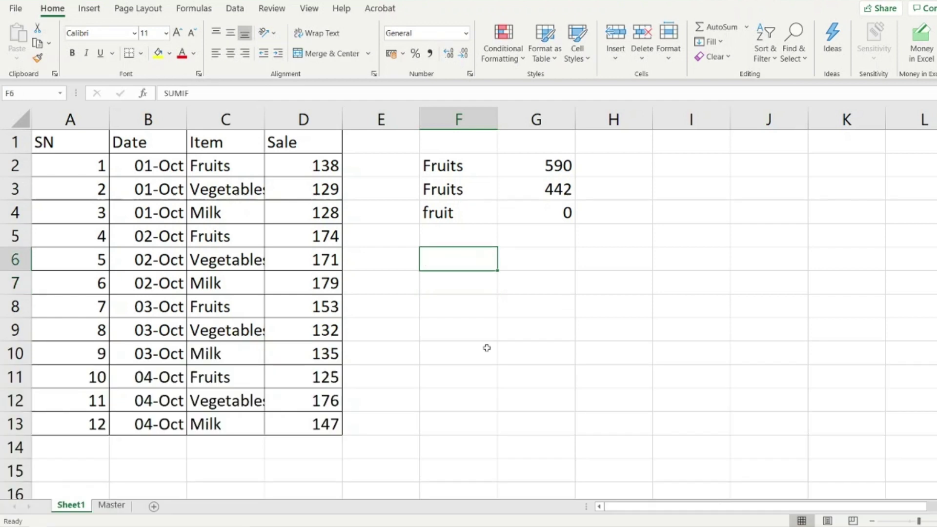
pyautogui.press('Up')
pyautogui.press('Right')
pyautogui.press('Up')
pyautogui.press('Up')
# Clear G3 and start =SUMIF(C1:C13, using the Item column as the range.
pyautogui.press('Delete')
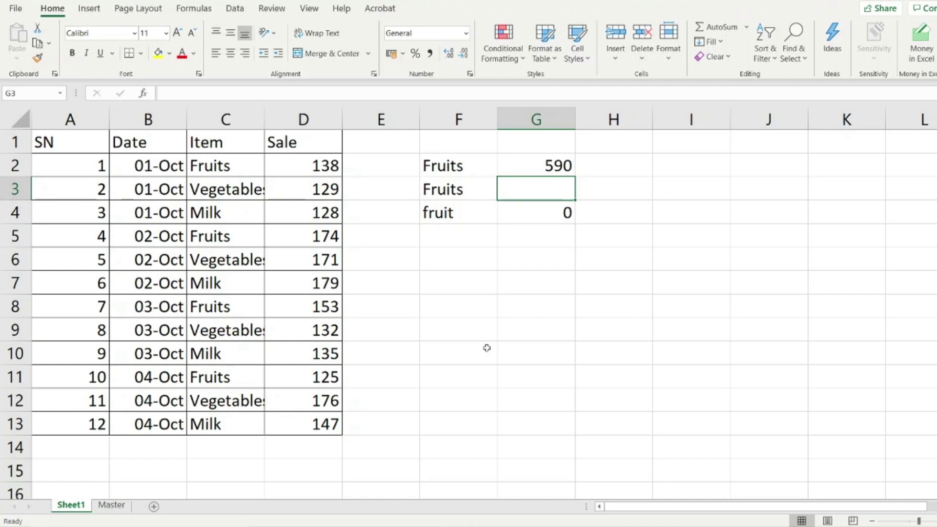
pyautogui.write('=')
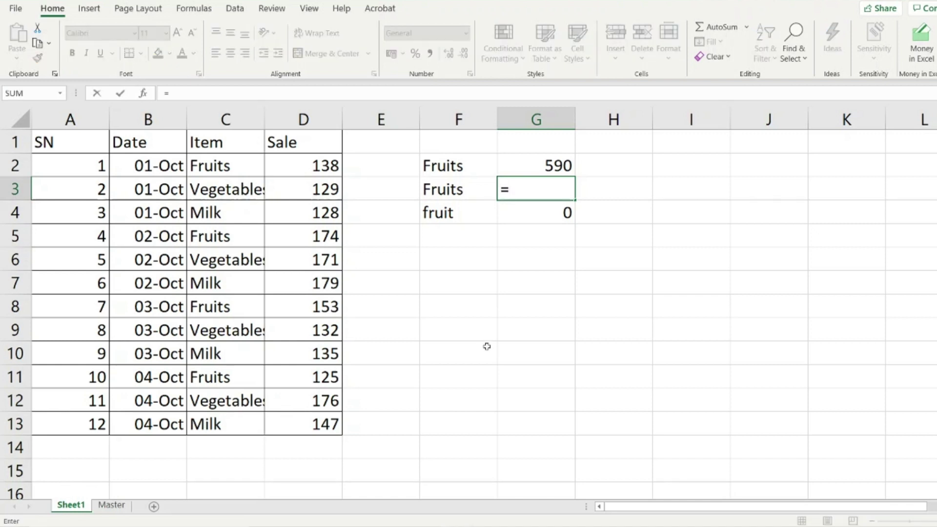
pyautogui.write('sumi')
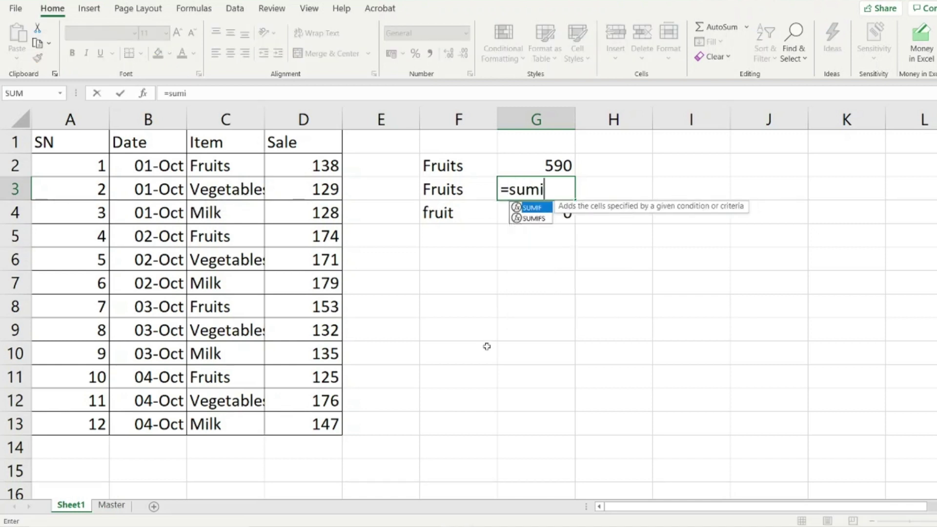
pyautogui.press('Tab')
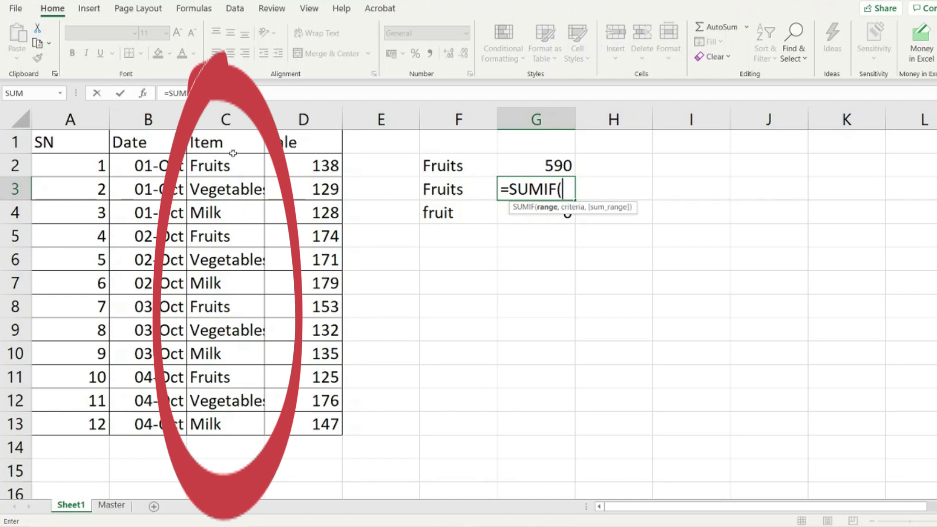
pyautogui.moveTo(233, 151); pyautogui.dragTo(214, 420)
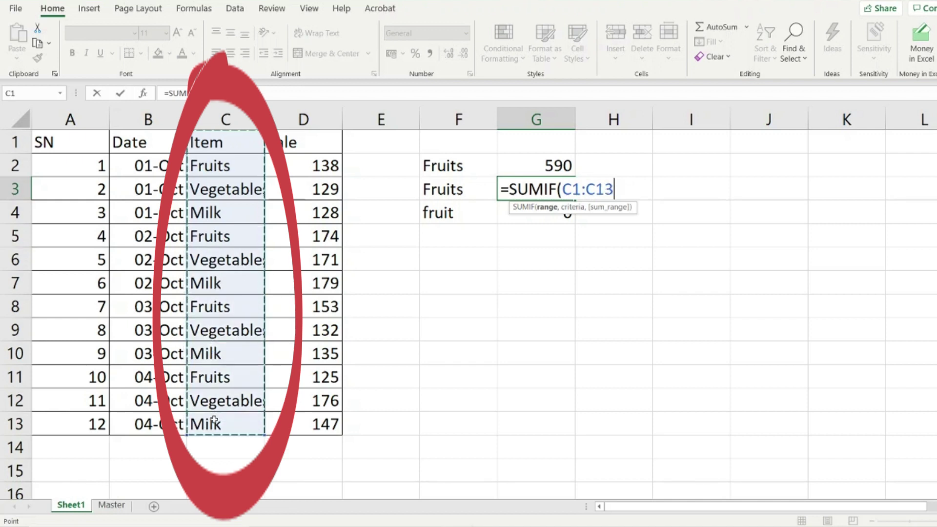
pyautogui.write(',')
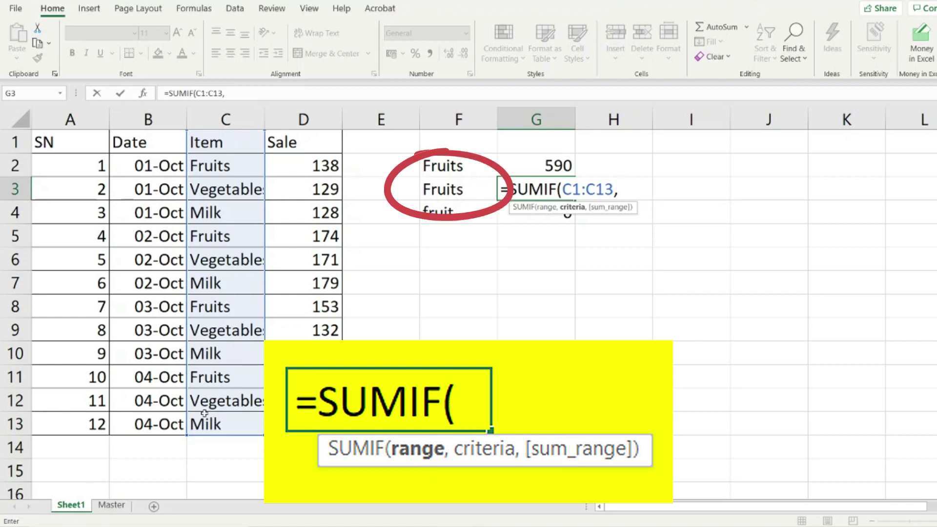
# Complete G3 with absolute criterion $F$3 and sum range D1:D13, returning 590.
pyautogui.click(443, 191)
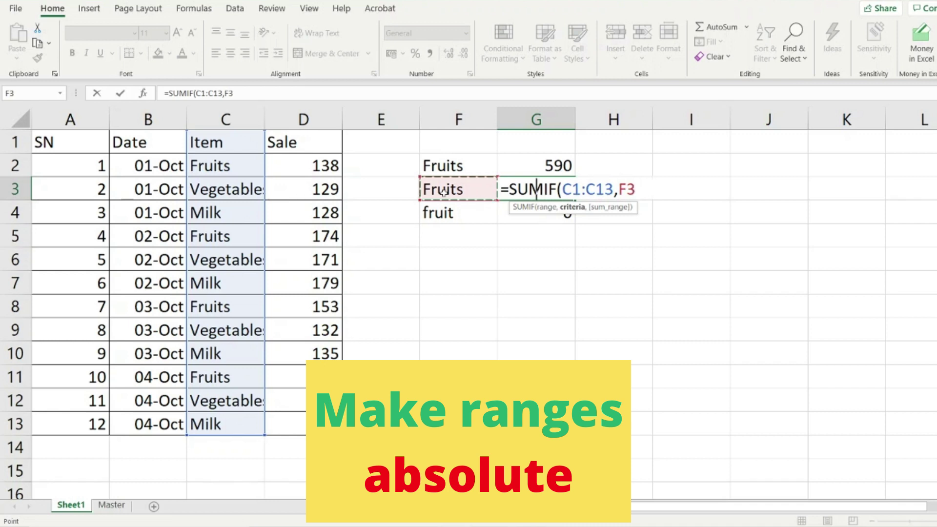
pyautogui.press('F4')
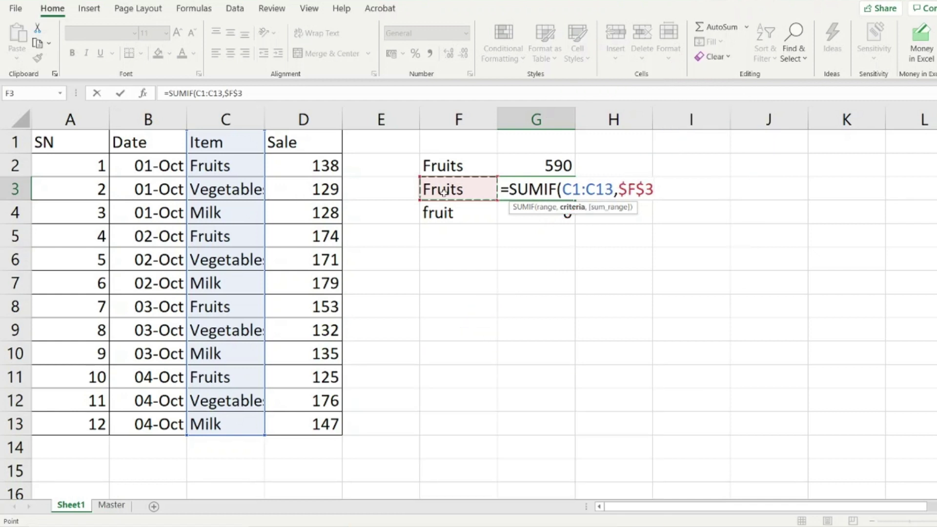
pyautogui.write(',')
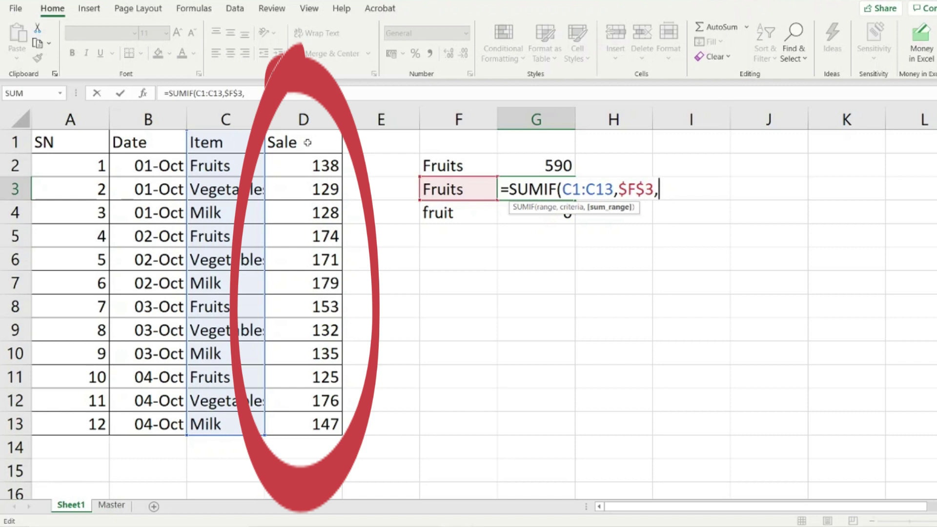
pyautogui.moveTo(308, 143); pyautogui.dragTo(282, 417)
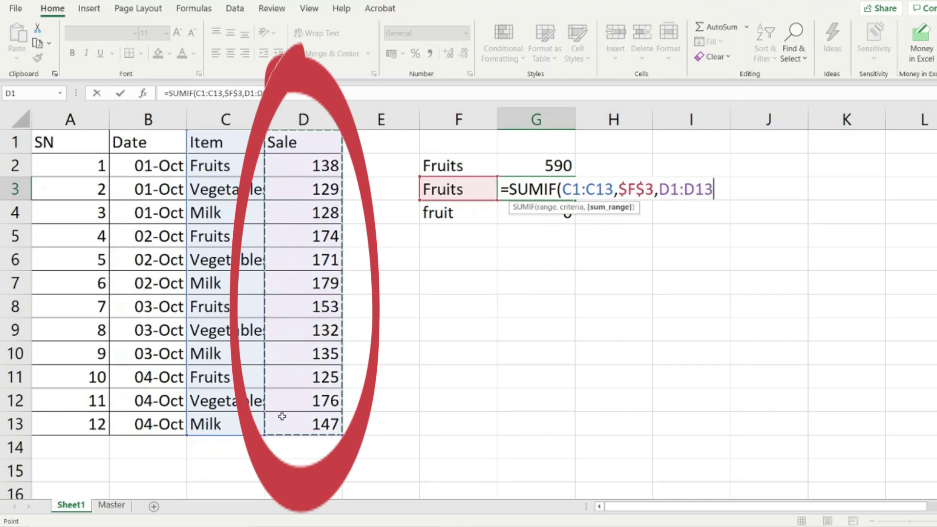
pyautogui.write(')')
pyautogui.press('Return')
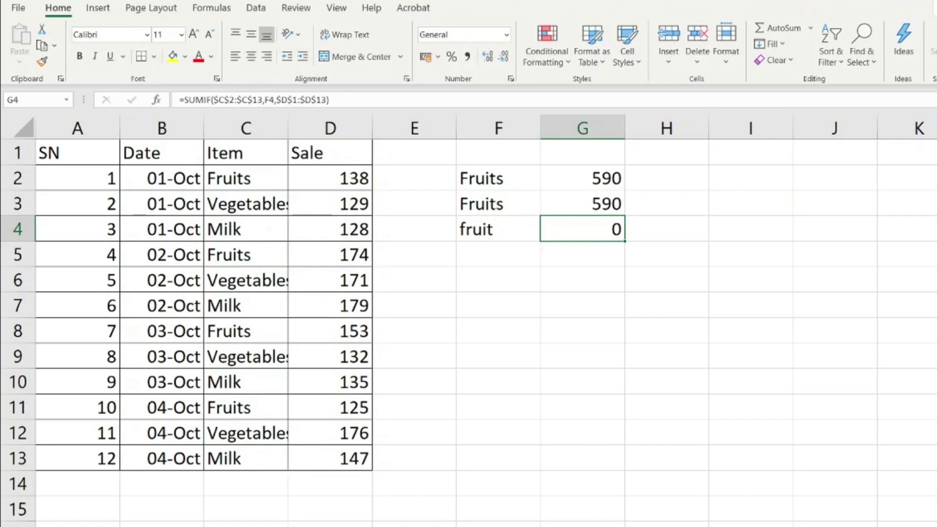
pyautogui.click(498, 229)
# Enter Milk as the F3 criterion so G3 shows 589.
pyautogui.click(498, 204)
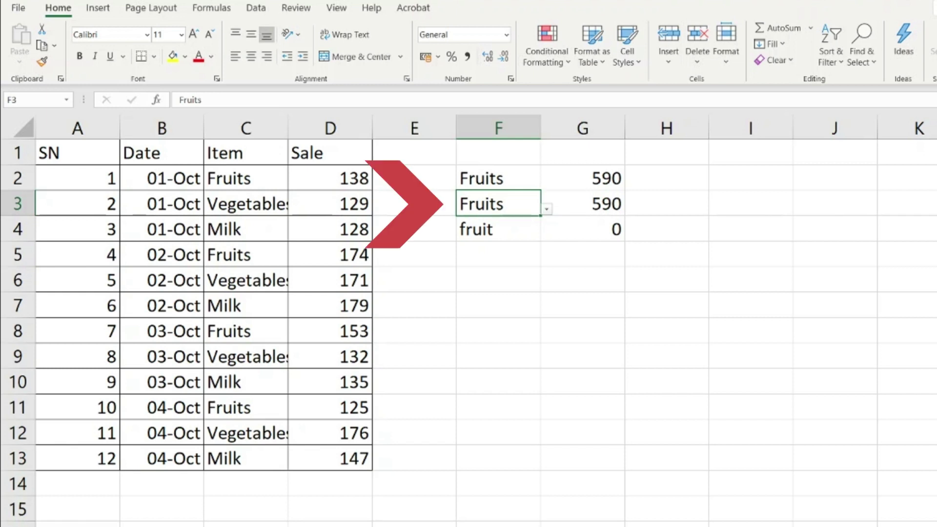
pyautogui.write('Milk')
pyautogui.press('Return')
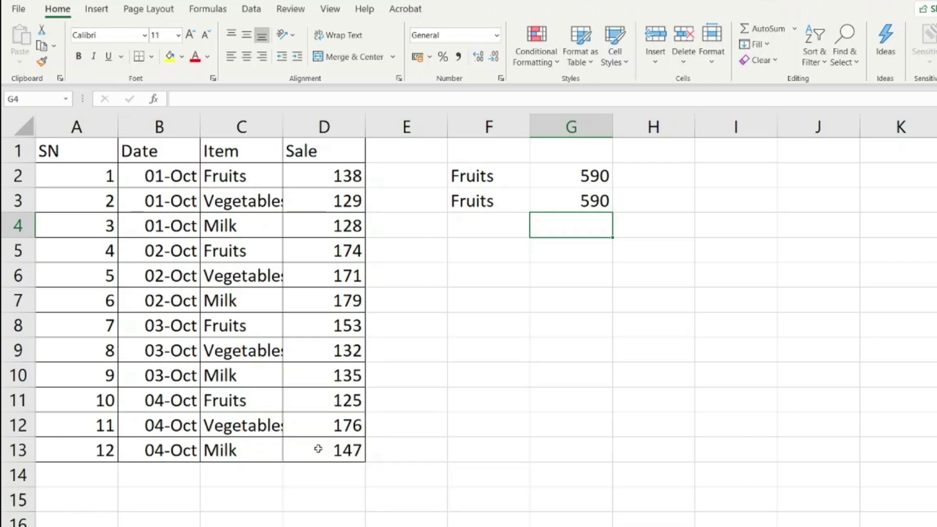
pyautogui.doubleClick(586, 188)
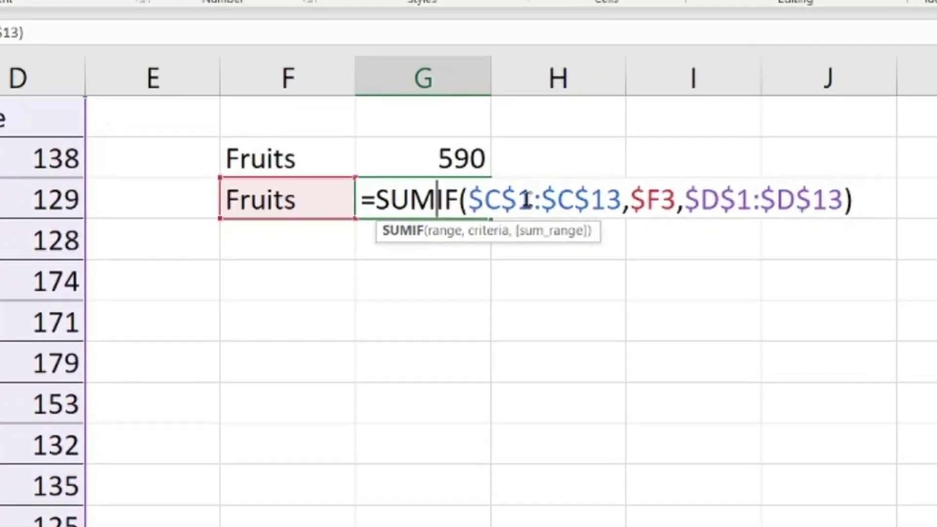
# Change G3's ranges from $C$1 to $C$2 and $D$1 to $D$2, restoring 590.
pyautogui.moveTo(636, 202); pyautogui.dragTo(631, 202)
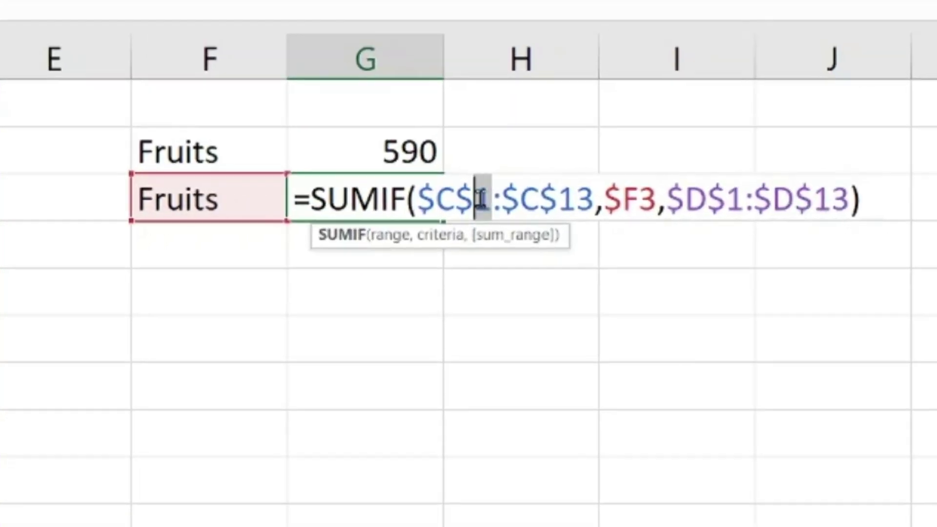
pyautogui.write('2')
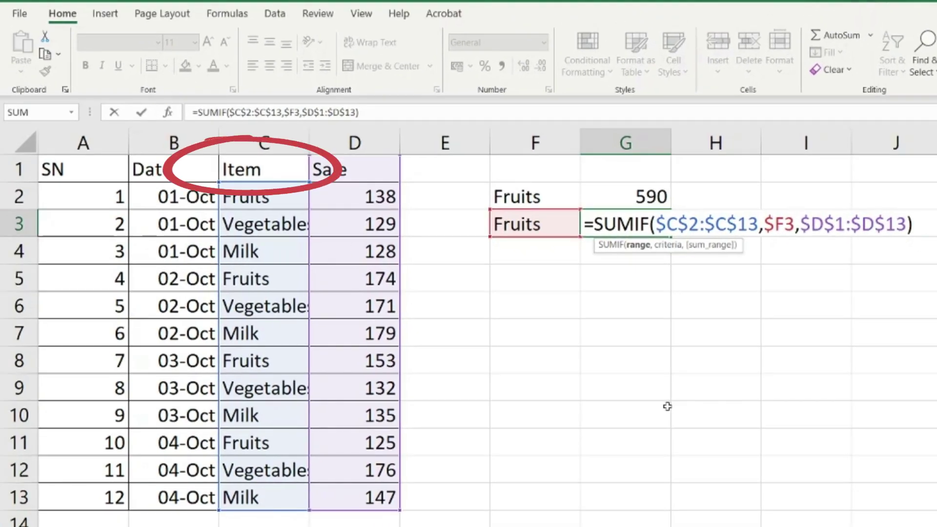
pyautogui.press('Return')
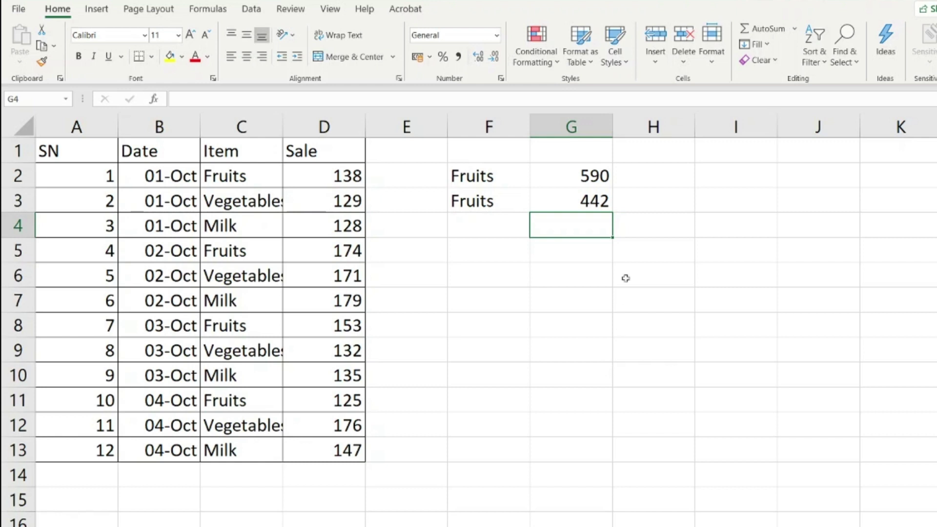
pyautogui.doubleClick(577, 204)
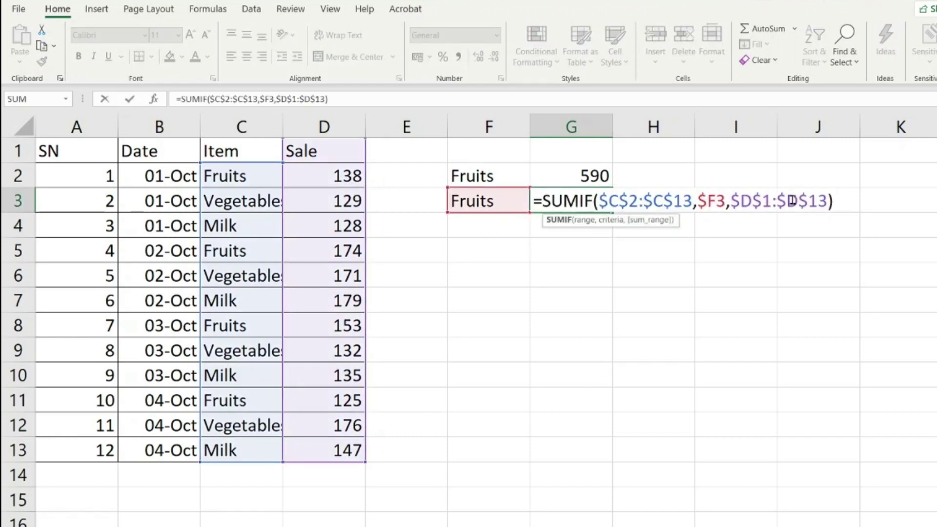
pyautogui.moveTo(762, 201); pyautogui.dragTo(770, 201)
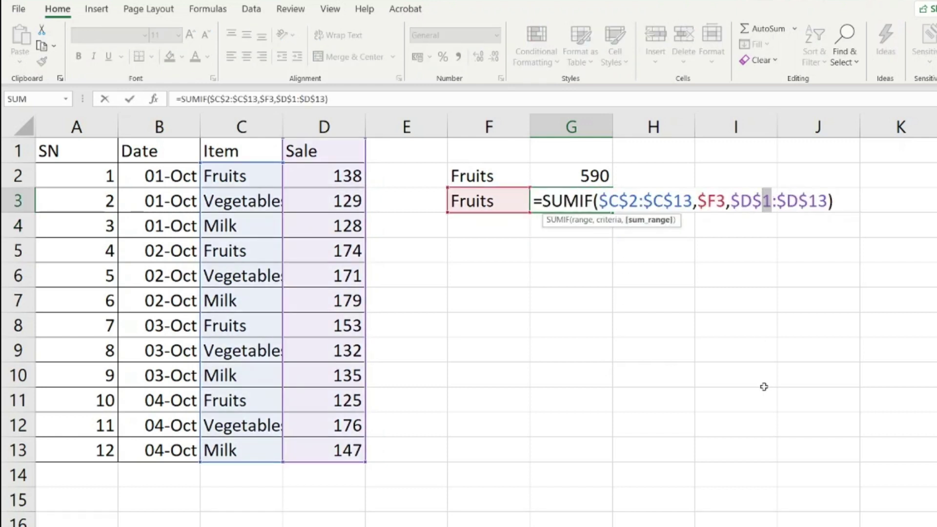
pyautogui.write('2')
pyautogui.press('Return')
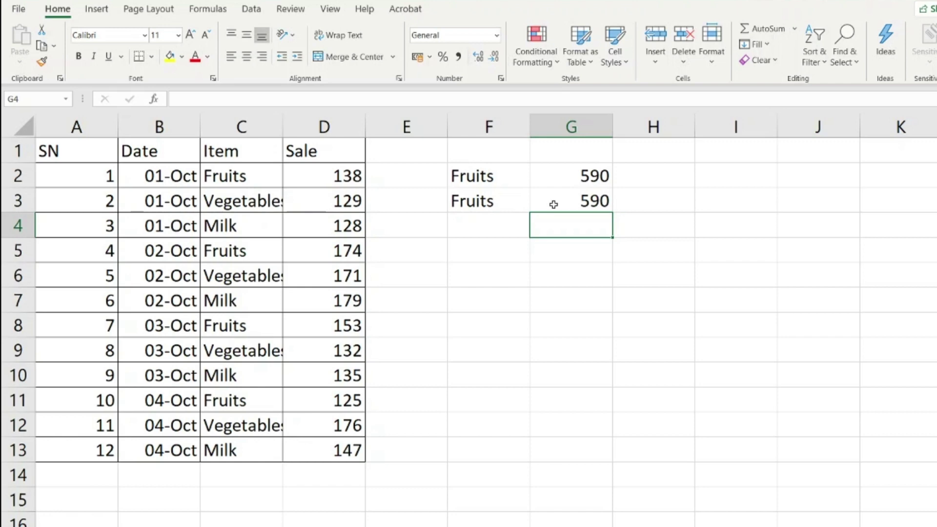
# Copy the Fruits criterion from F3 into F4.
pyautogui.click(554, 205)
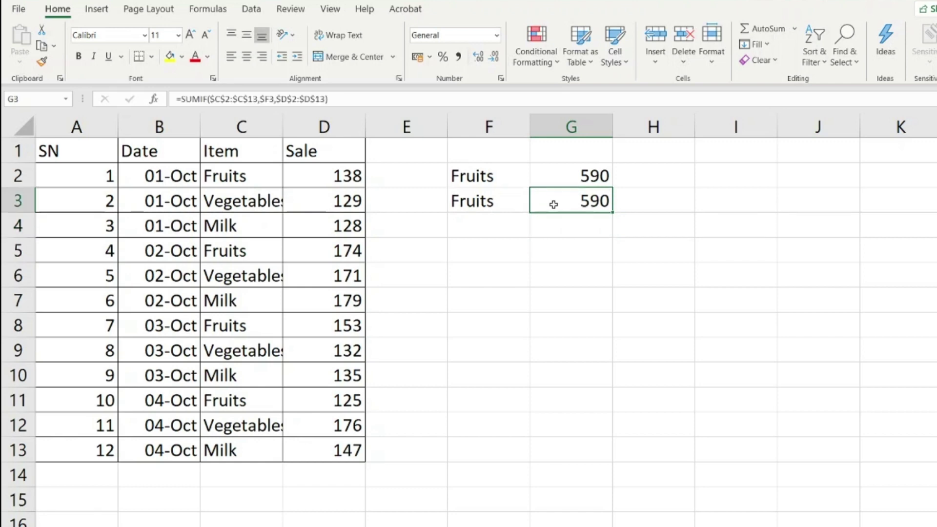
pyautogui.click(508, 203)
pyautogui.hotkey('ctrl', 'c')
pyautogui.press('Down')
pyautogui.hotkey('ctrl', 'v')
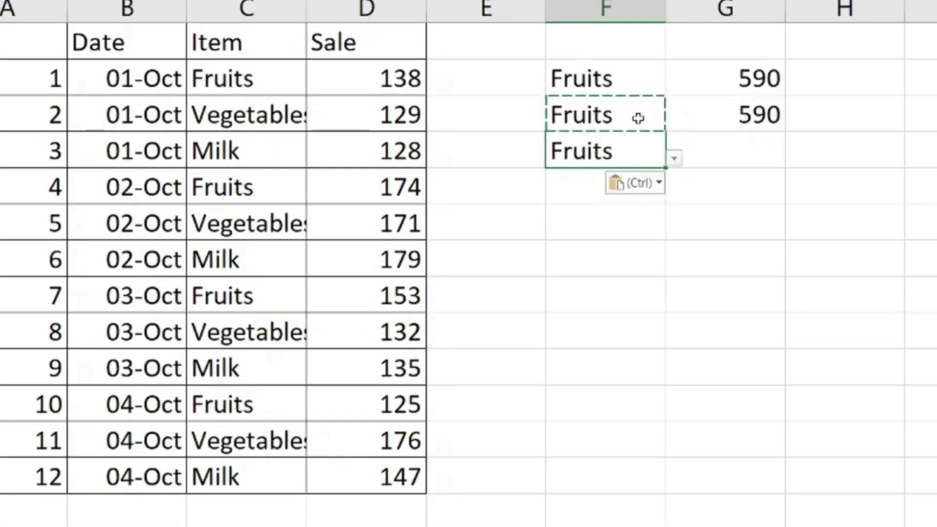
pyautogui.press('Escape')
# Paste G3's SUMIF into G4, then undo the paste.
pyautogui.press('Right')
pyautogui.press('Up')
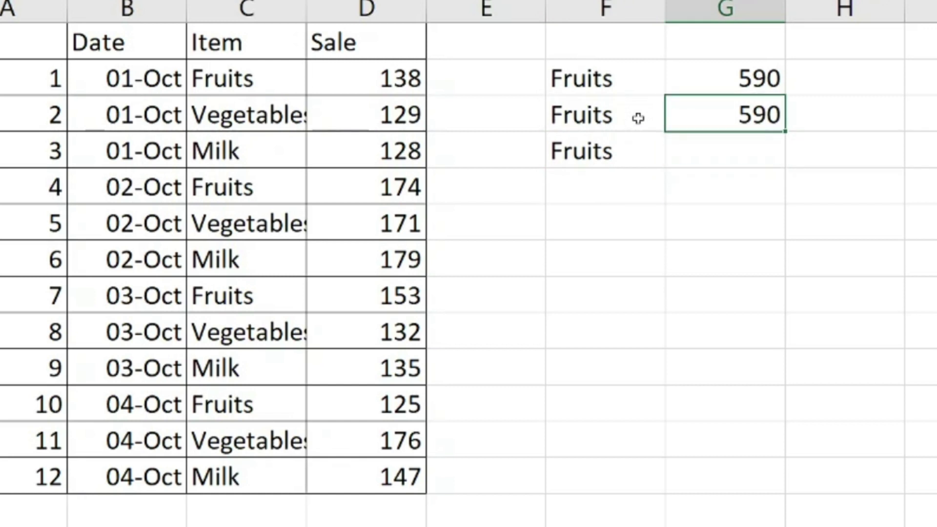
pyautogui.hotkey('ctrl', 'c')
pyautogui.press('Down')
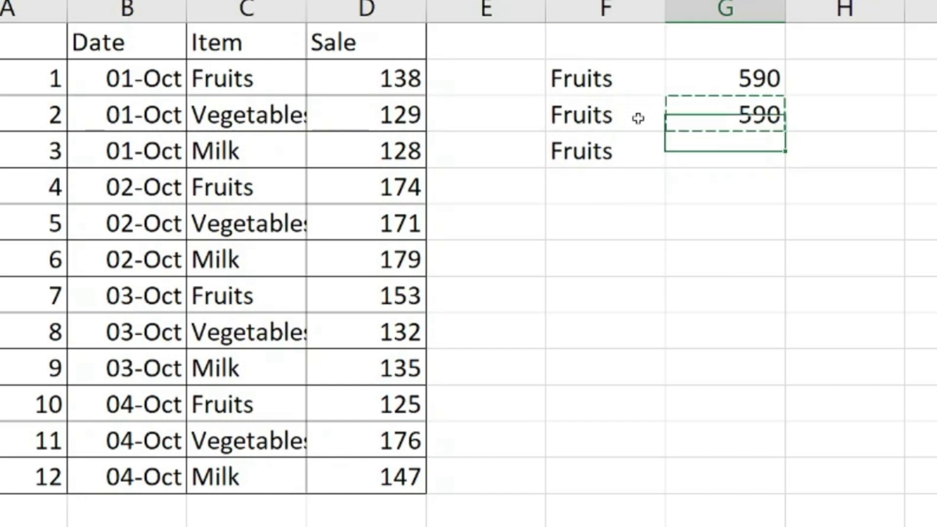
pyautogui.hotkey('ctrl', 'v')
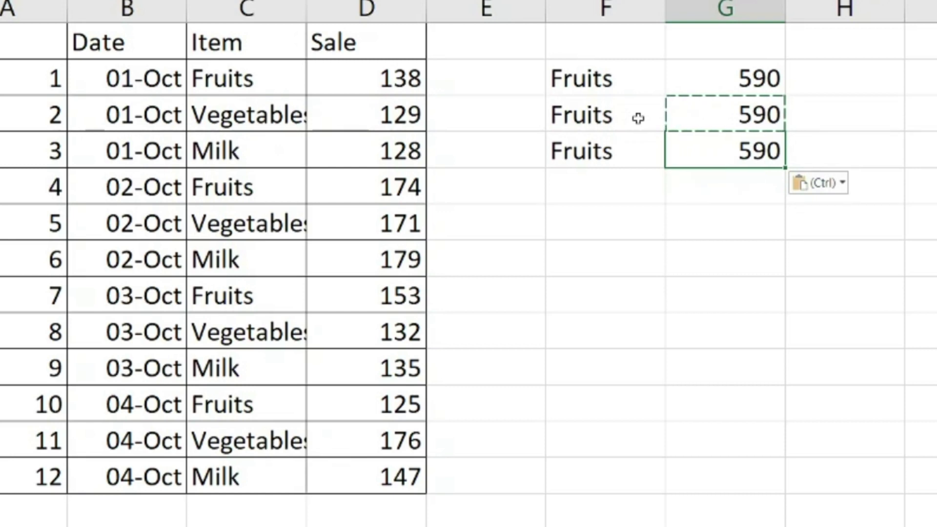
pyautogui.hotkey('ctrl', 'z')
# Make all of G3's SUMIF references fully relative.
pyautogui.press('Up')
pyautogui.press('F2')
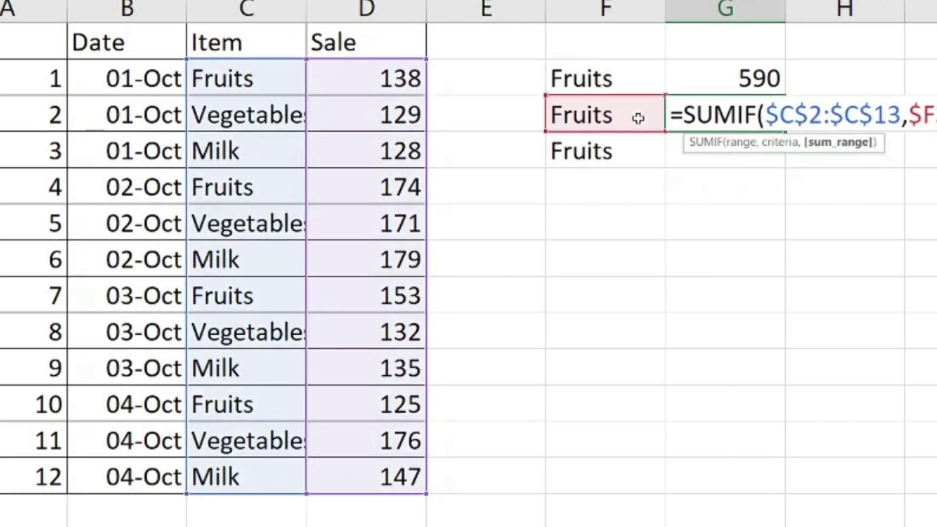
pyautogui.hotkey('shift', 'Left')
pyautogui.hotkey('shift', 'Left')
pyautogui.hotkey('shift', 'Left')
pyautogui.hotkey('shift', 'Left')
pyautogui.hotkey('shift', 'Left')
pyautogui.hotkey('shift', 'Left')
pyautogui.hotkey('shift', 'Left')
pyautogui.hotkey('shift', 'Left')
pyautogui.hotkey('shift', 'Left')
pyautogui.hotkey('shift', 'Left')
pyautogui.hotkey('shift', 'Left')
pyautogui.hotkey('shift', 'Left')
pyautogui.hotkey('shift', 'Left')
pyautogui.hotkey('shift', 'Left')
pyautogui.hotkey('shift', 'Left')
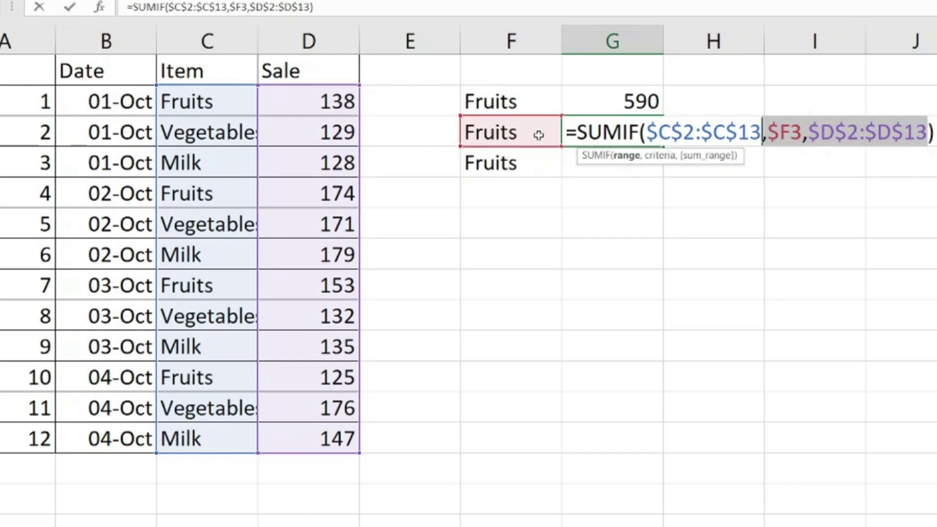
pyautogui.hotkey('shift', 'Left')
pyautogui.hotkey('shift', 'Left')
pyautogui.hotkey('shift', 'Left')
pyautogui.hotkey('shift', 'Left')
pyautogui.hotkey('shift', 'Left')
pyautogui.hotkey('shift', 'Left')
pyautogui.hotkey('shift', 'Left')
pyautogui.hotkey('shift', 'Left')
pyautogui.hotkey('shift', 'Left')
pyautogui.hotkey('shift', 'Left')
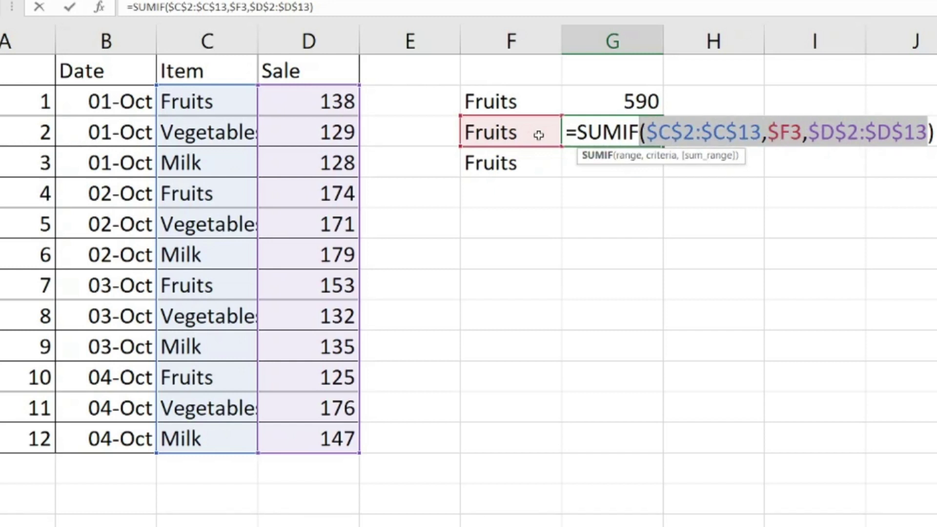
pyautogui.hotkey('shift', 'Left')
pyautogui.hotkey('shift', 'Left')
pyautogui.hotkey('shift', 'Left')
pyautogui.hotkey('shift', 'Left')
pyautogui.hotkey('shift', 'Left')
pyautogui.hotkey('shift', 'Left')
pyautogui.press('F4')
pyautogui.press('F4')
pyautogui.press('F4')
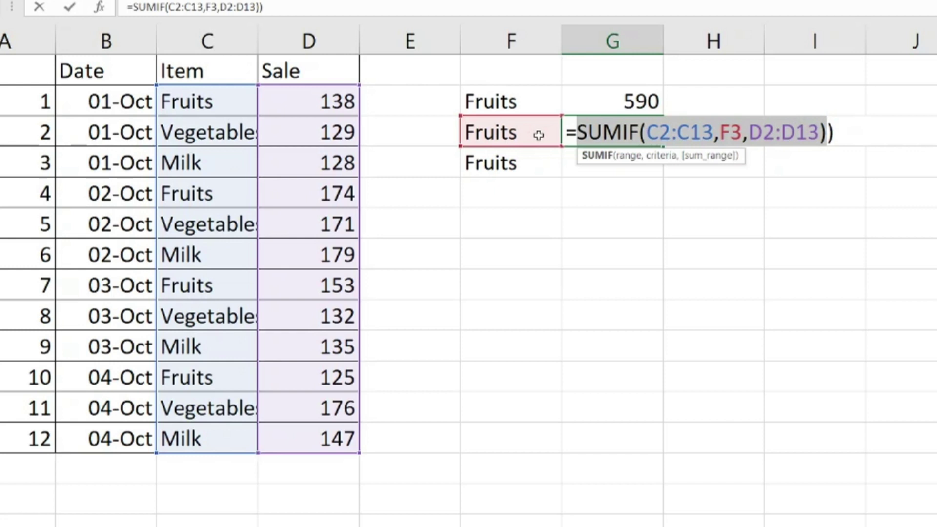
pyautogui.press('Return')
pyautogui.press('Return')
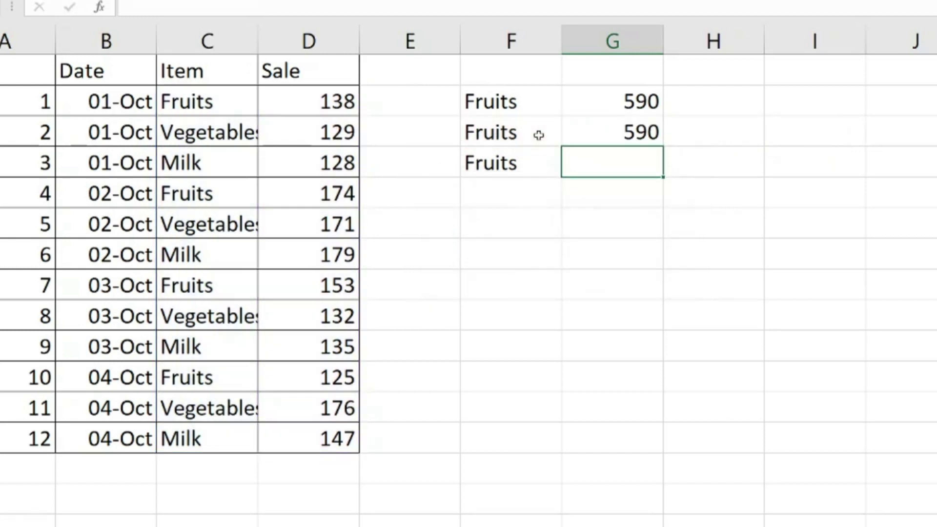
# Copy G3's relative SUMIF into G4, which returns 452.
pyautogui.press('Up')
pyautogui.hotkey('ctrl', 'c')
pyautogui.press('Down')
pyautogui.hotkey('ctrl', 'v')
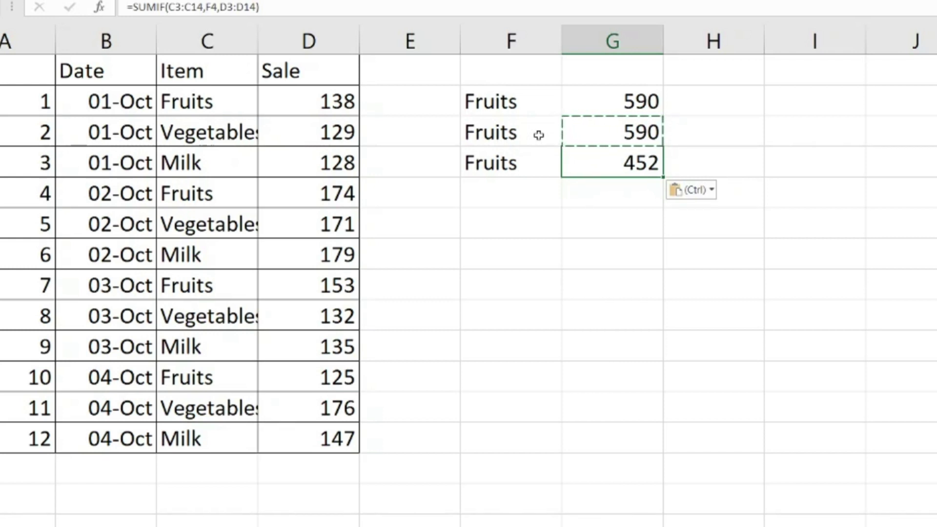
# Commit G4's =SUMIF(C3:C14,F4,D3:D14), see the wrong 452, then clear G4.
pyautogui.press('F2')
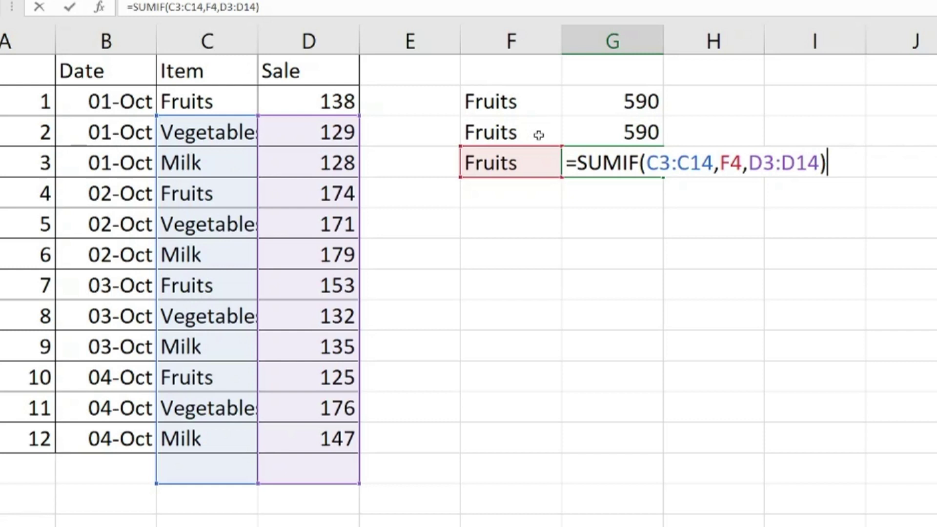
pyautogui.hotkey('ctrl', 'Return')
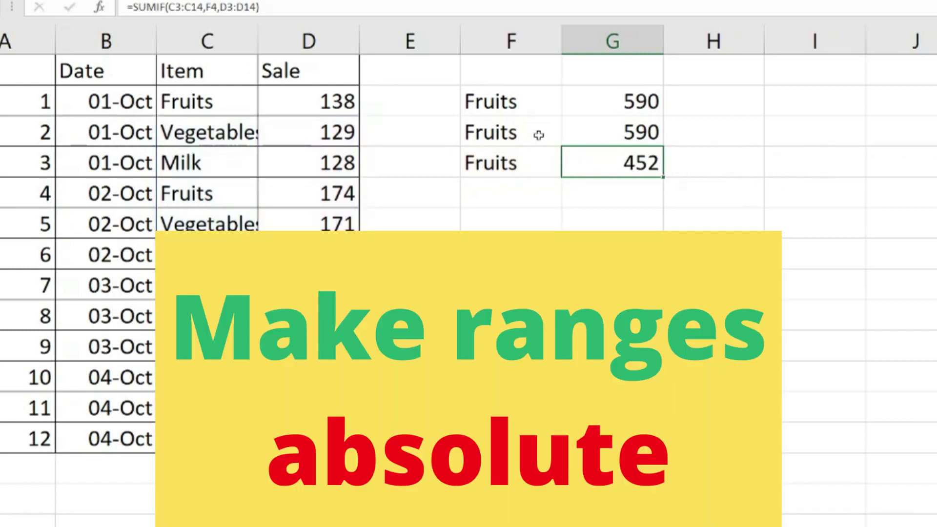
pyautogui.press('Delete')
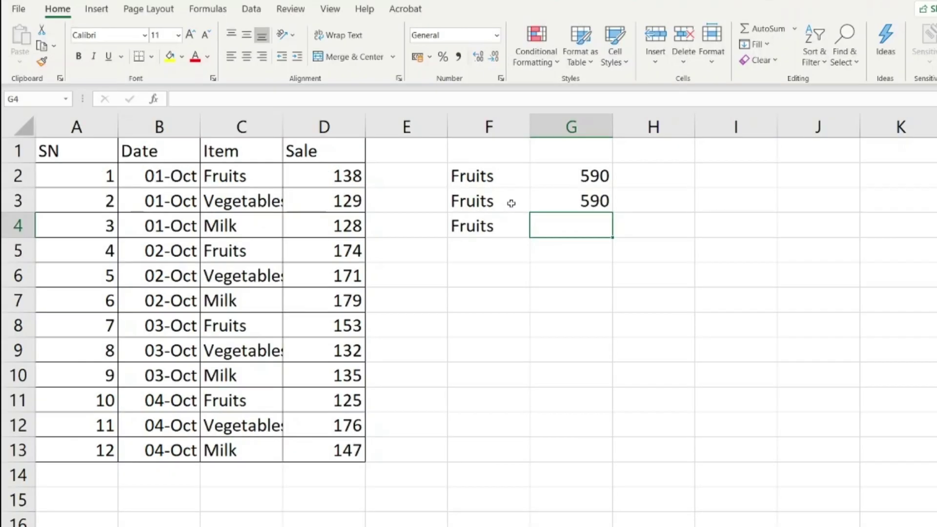
# Undo the F4 label and copy G3's SUMIF into G4.
pyautogui.hotkey('ctrl', 'z')
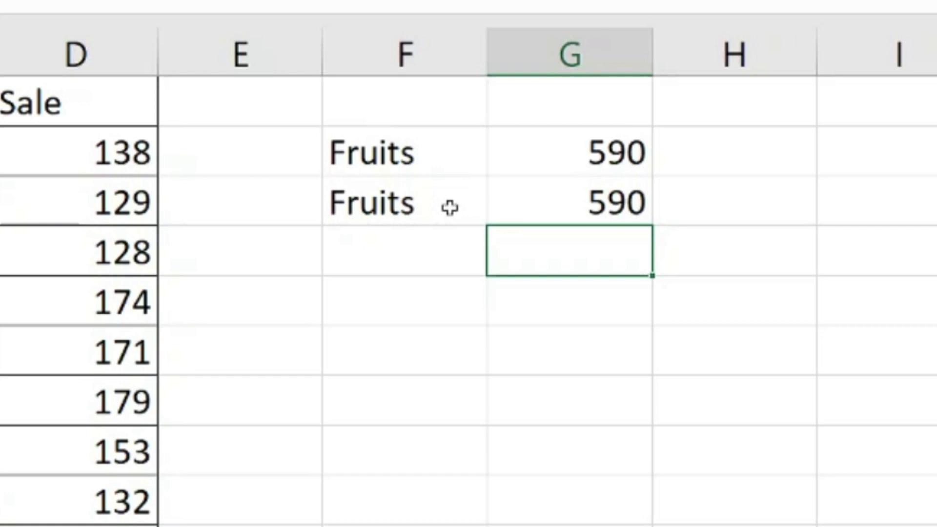
pyautogui.press('Up')
pyautogui.hotkey('ctrl', 'c')
pyautogui.press('Down')
pyautogui.hotkey('ctrl', 'v')
# Enter Fruits in F4, then change it to the misspelled Fruit.
pyautogui.press('Left')
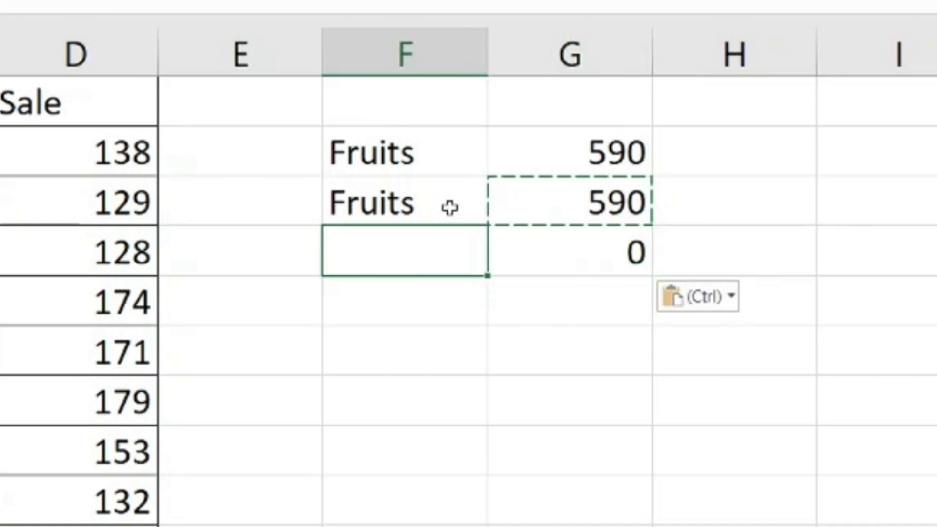
pyautogui.write('Fruits')
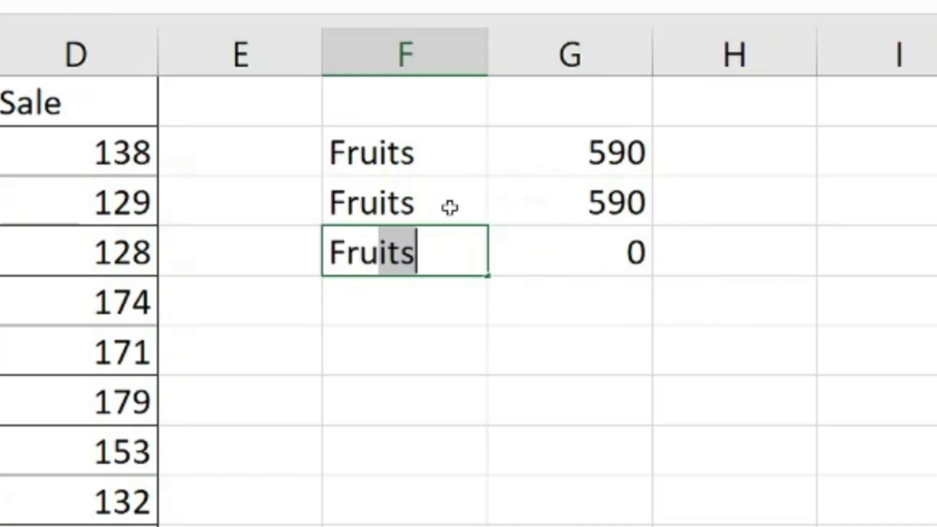
pyautogui.press('Return')
pyautogui.press('Up')
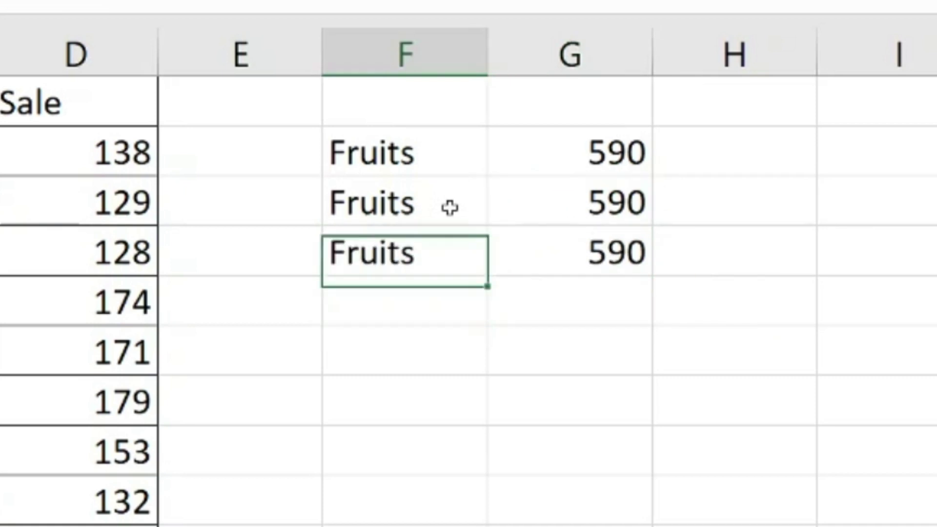
pyautogui.press('F2')
pyautogui.press('BackSpace')
pyautogui.press('Return')
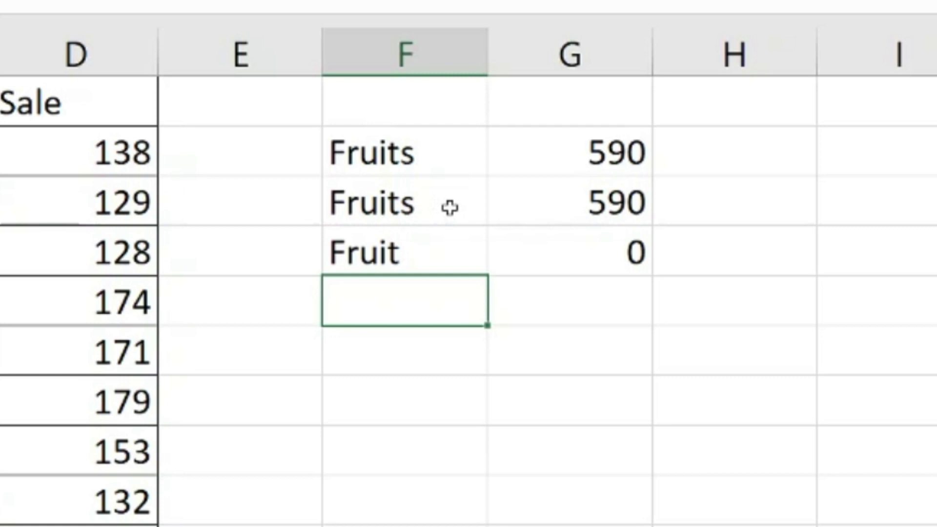
# Restore Fruits in F4, then re-enter it with a trailing space so G4 totals 0.
pyautogui.press('Up')
pyautogui.press('F2')
pyautogui.write('s')
pyautogui.press('Return')
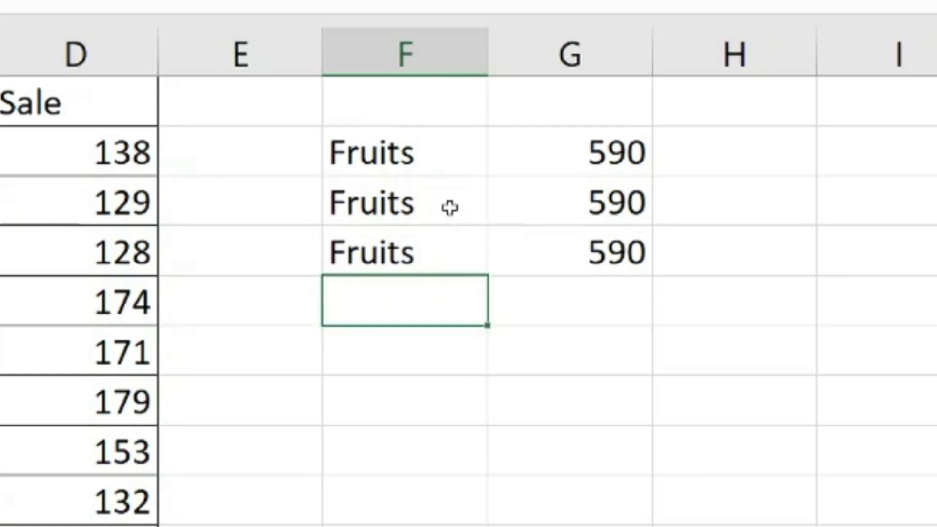
pyautogui.press('Up')
pyautogui.press('F2')
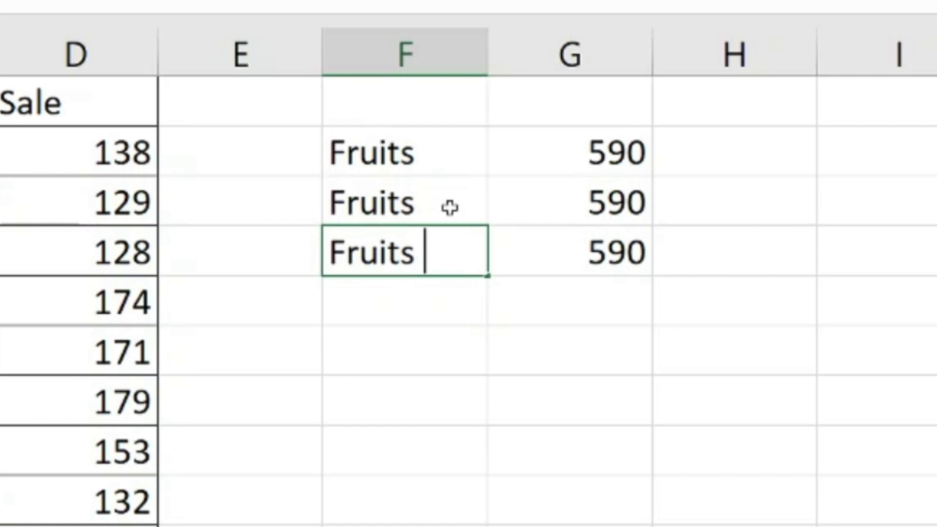
pyautogui.press('Return')
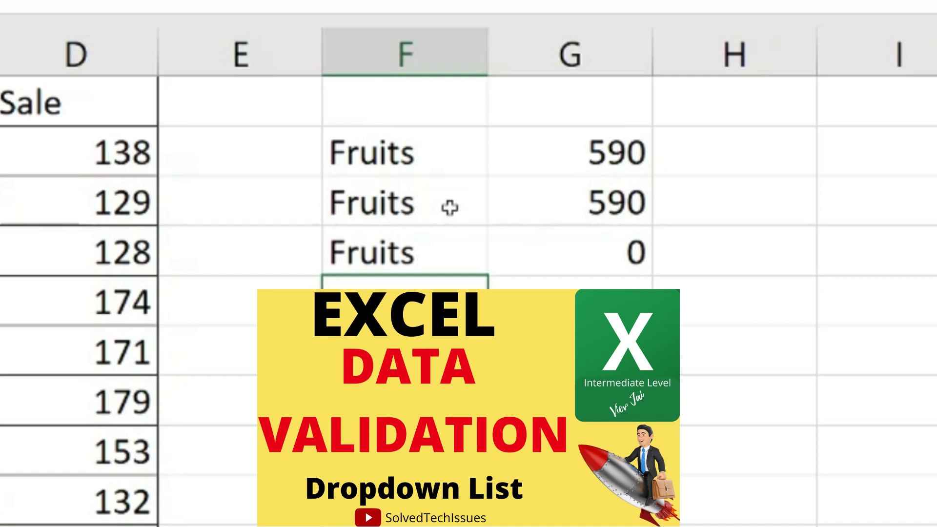
pyautogui.press('Left')
pyautogui.press('Right')
pyautogui.press('Up')
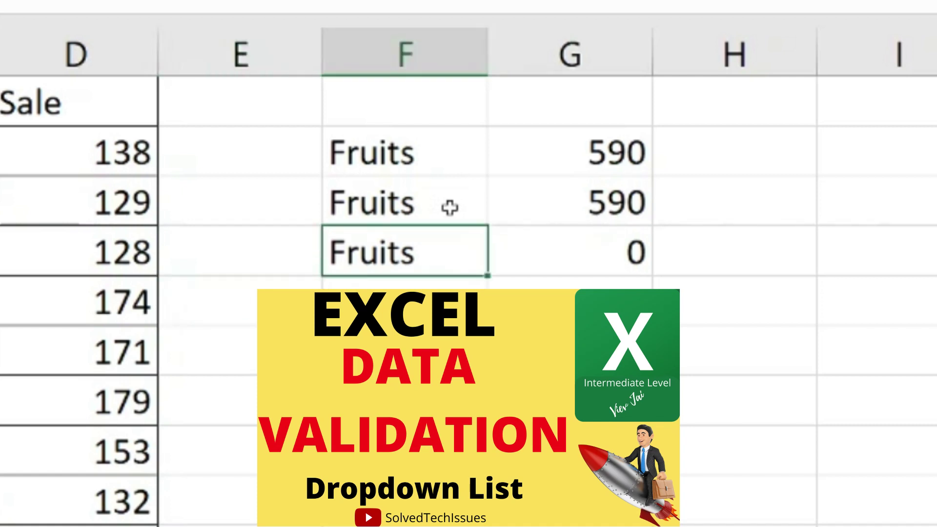
pyautogui.press('Up')
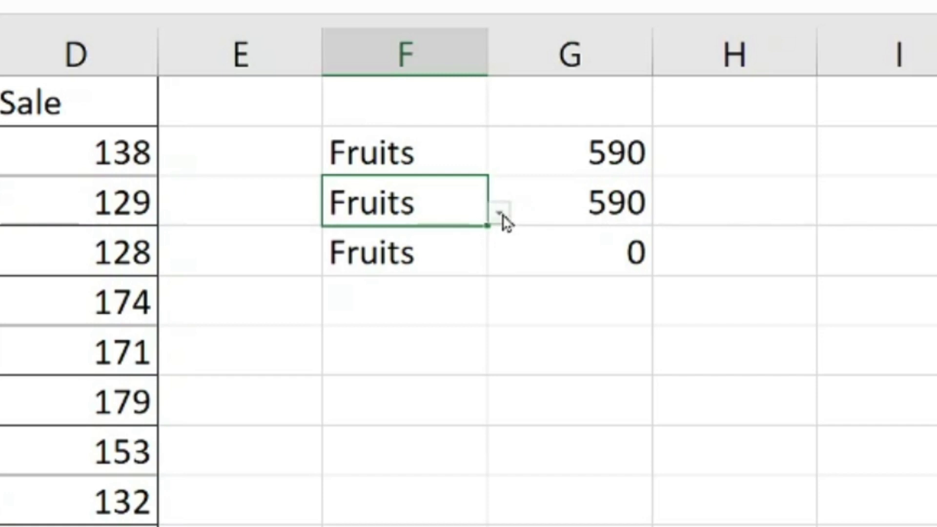
# Pick Vegetables then Milk from F3's dropdown, then try typing bread to test validation.
pyautogui.click(501, 213)
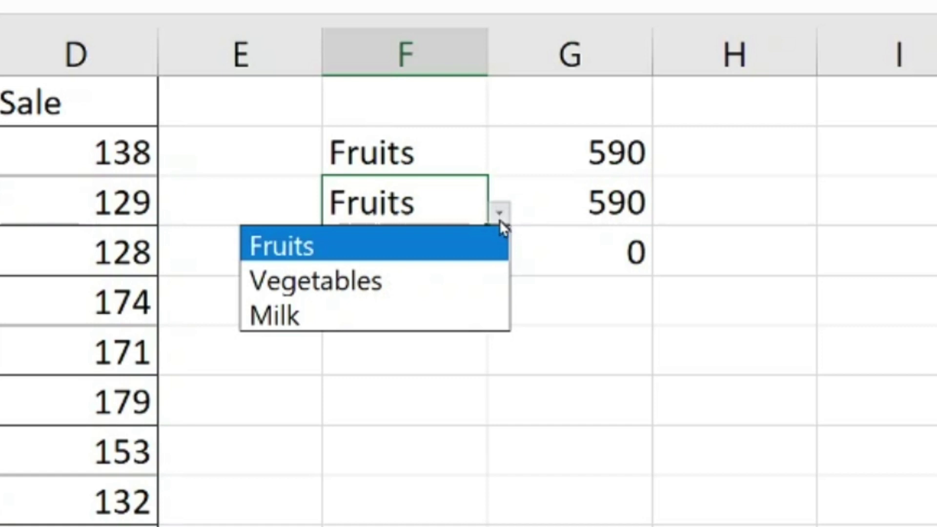
pyautogui.click(441, 277)
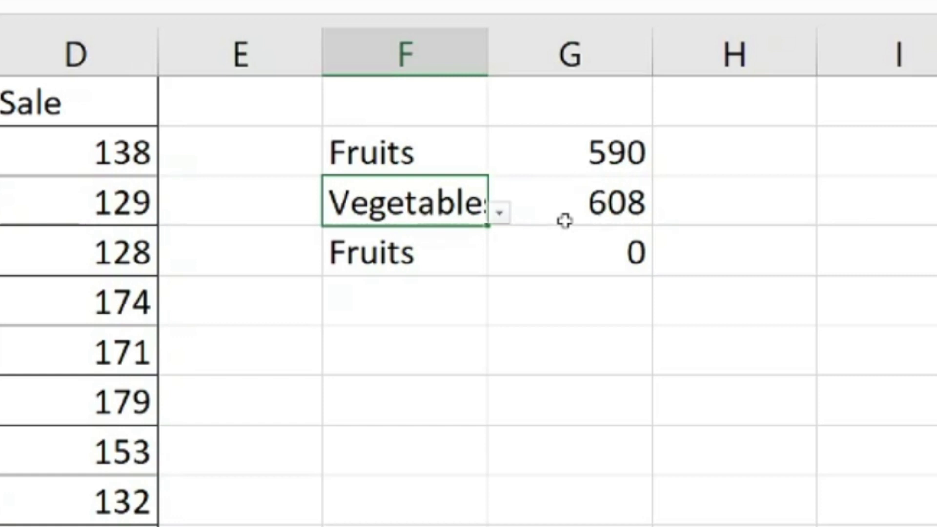
pyautogui.click(500, 217)
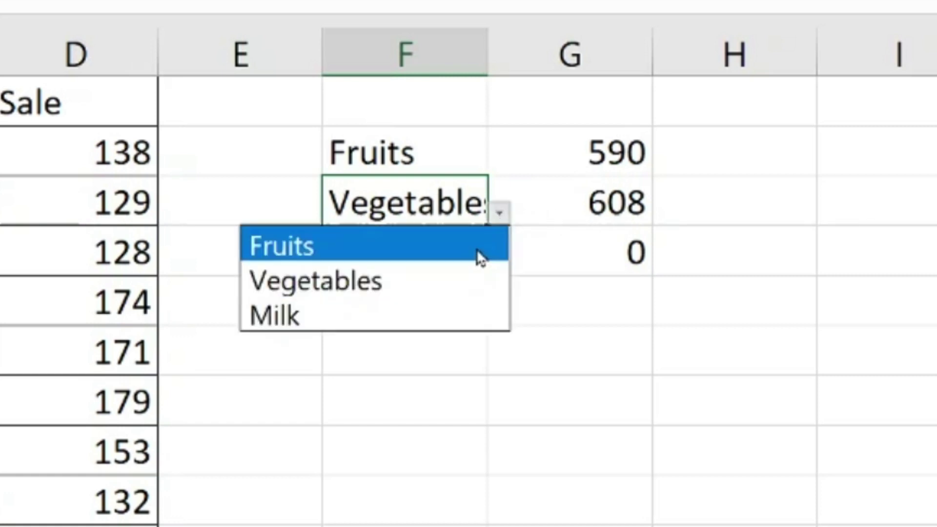
pyautogui.click(441, 318)
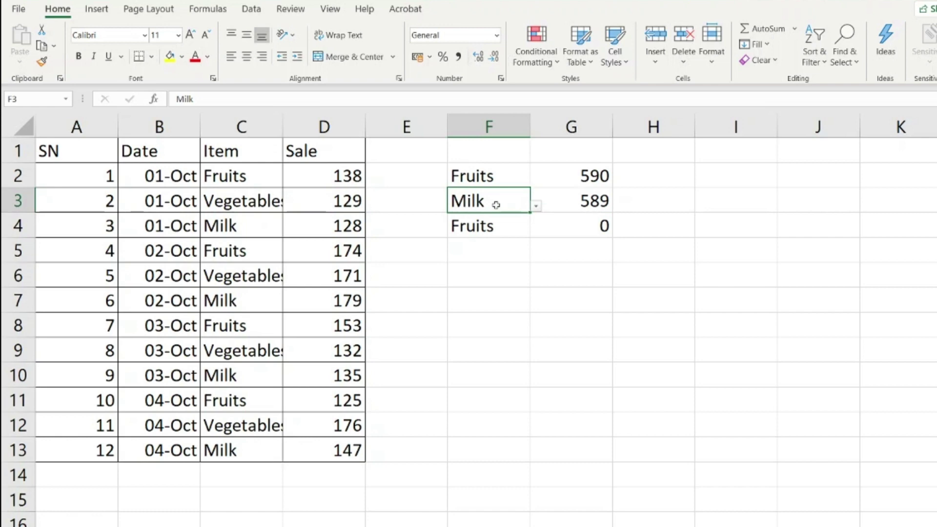
pyautogui.write('bread')
pyautogui.press('Return')
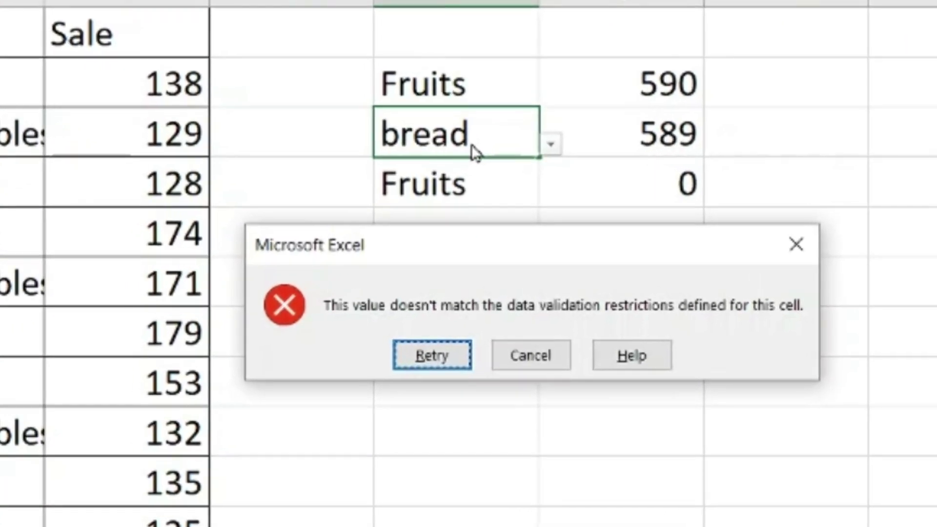
pyautogui.press('Escape')
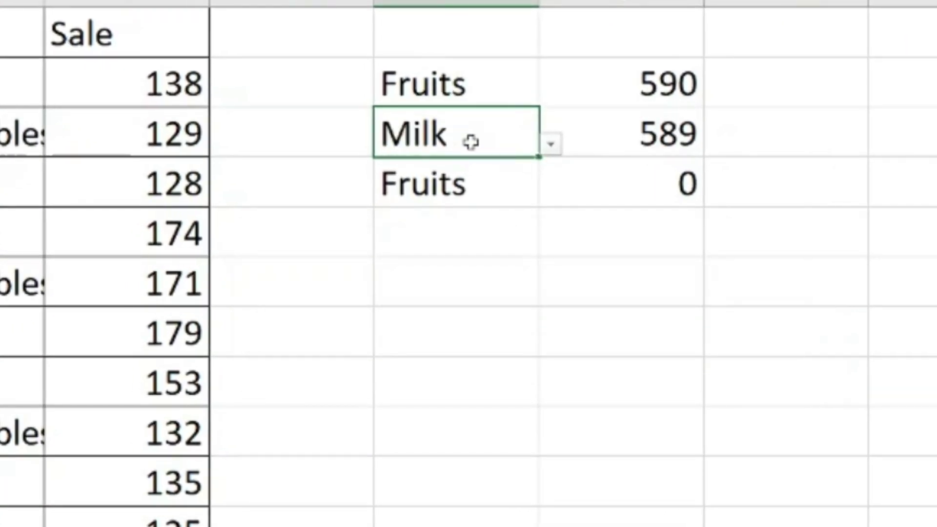
pyautogui.write('fruit')
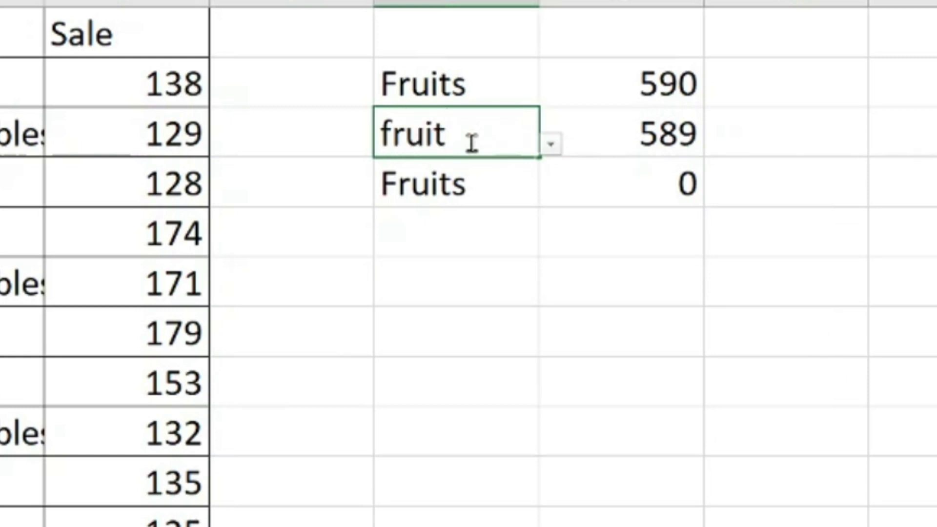
pyautogui.press('Return')
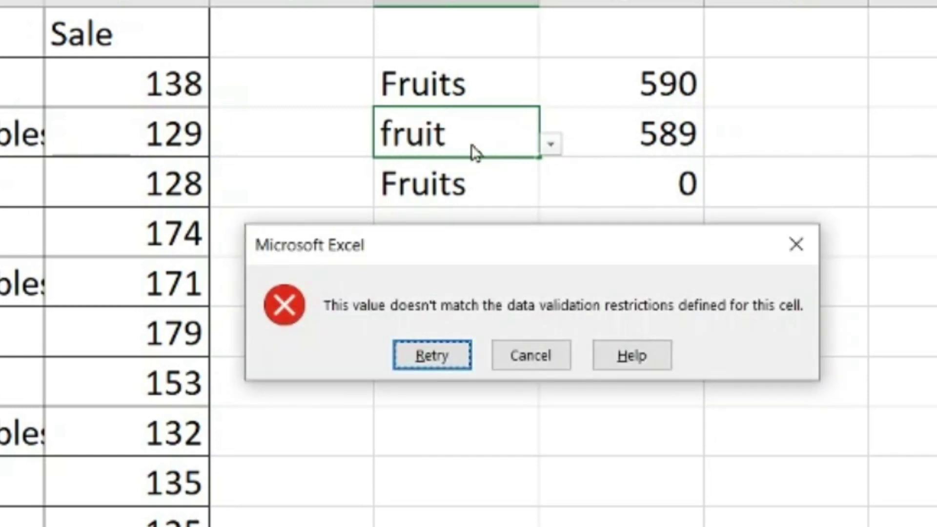
pyautogui.press('Escape')
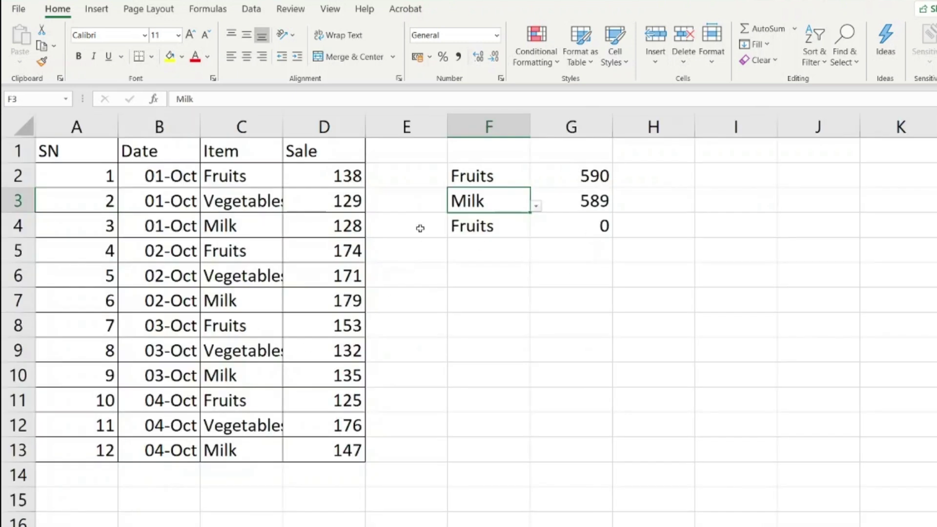
pyautogui.click(253, 177)
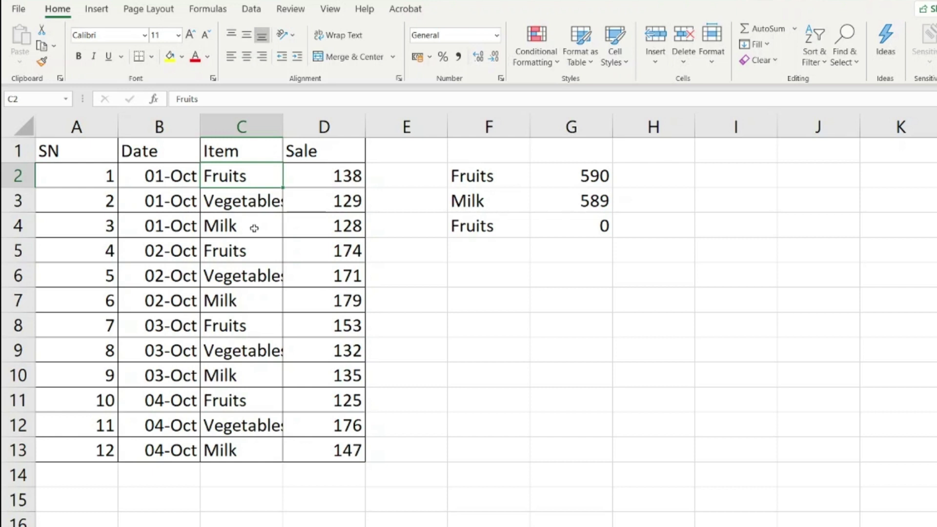